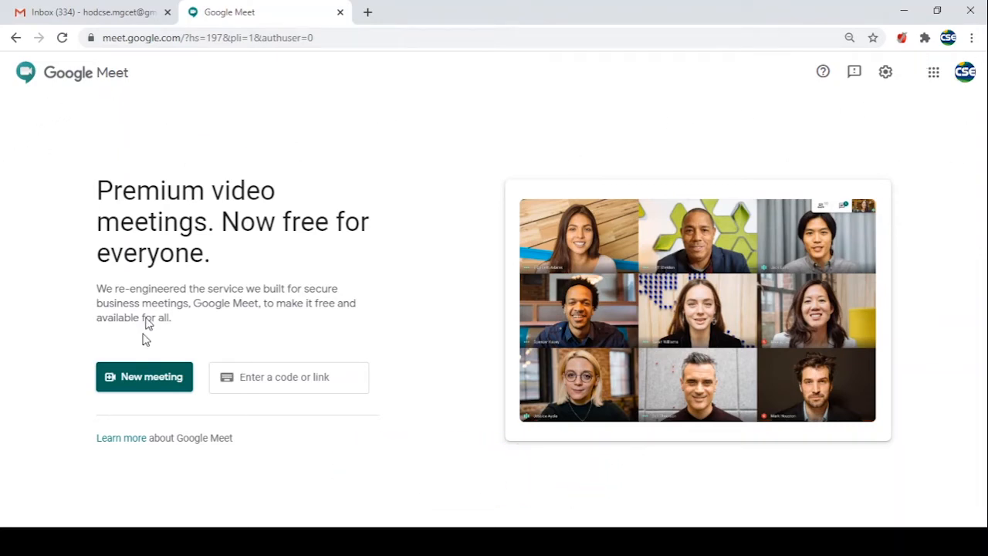
Schedule a new meeting in Google Calendar and title the event "Digital Image Processing"
left_click(110, 382)
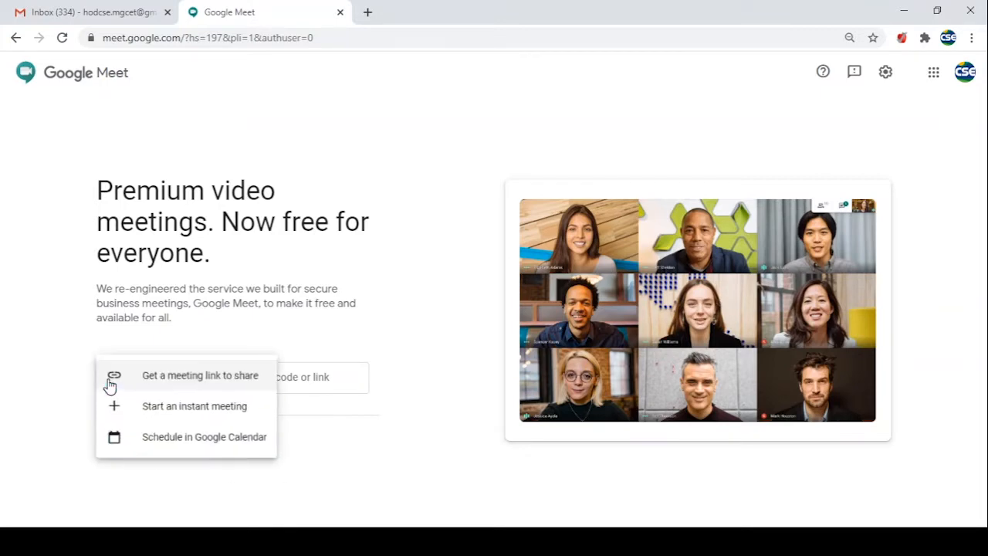
left_click(206, 442)
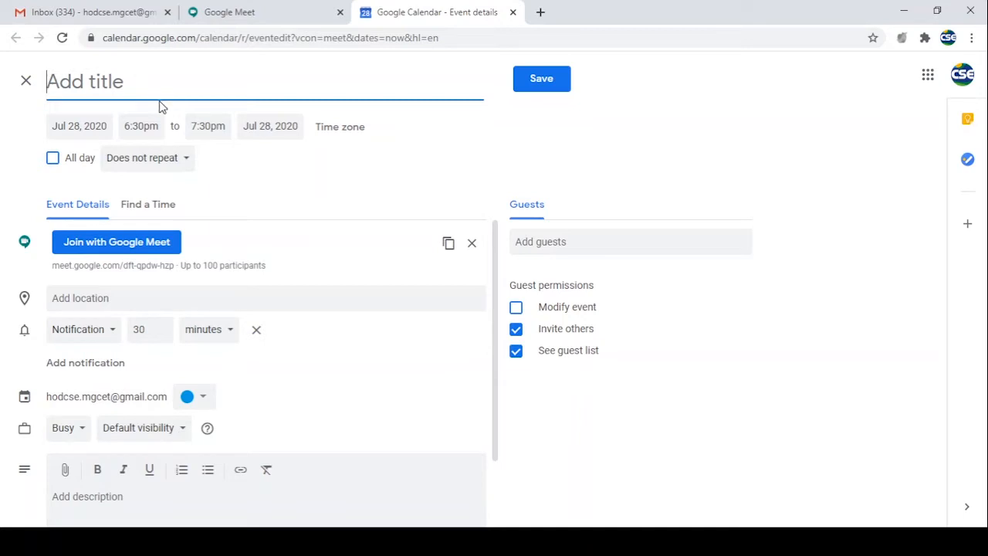
type("Digi")
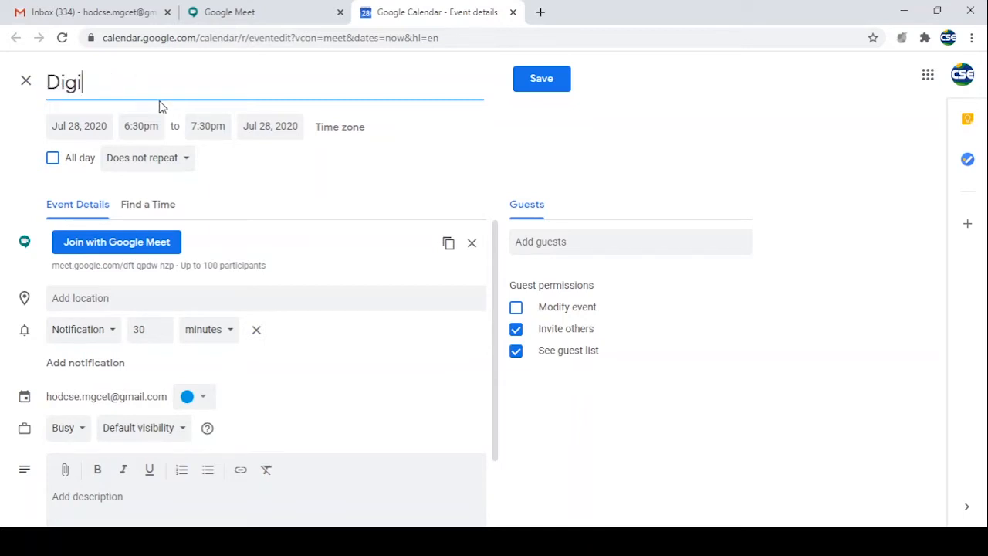
type("tal Ima")
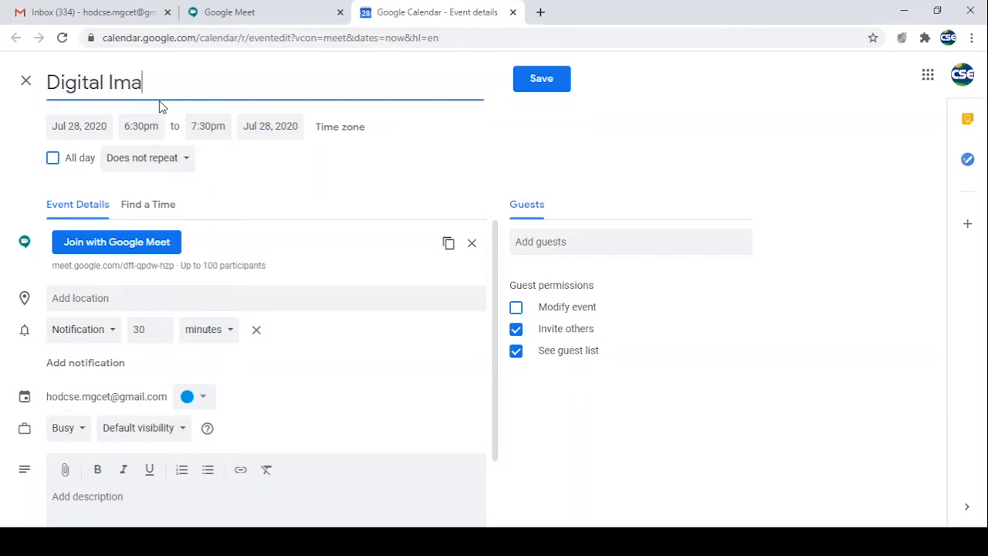
type("ge Processing")
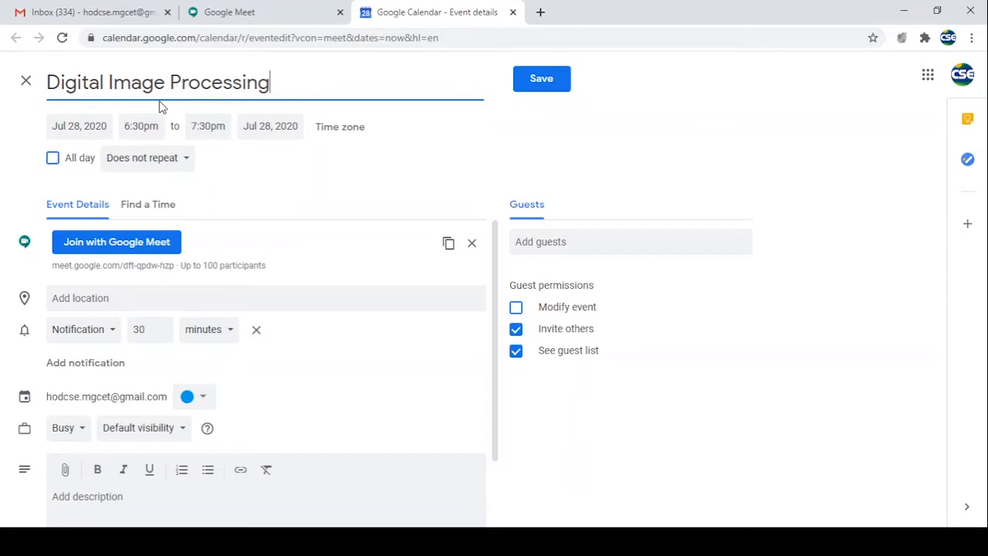
Set the event's date to Aug 3, 2020 and its start time to 8:30am
left_click(87, 128)
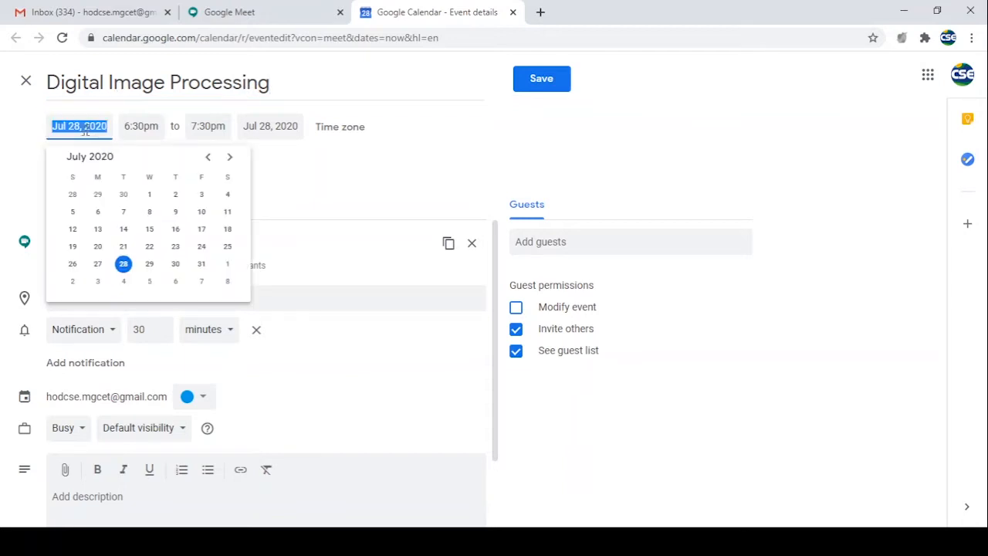
left_click(230, 158)
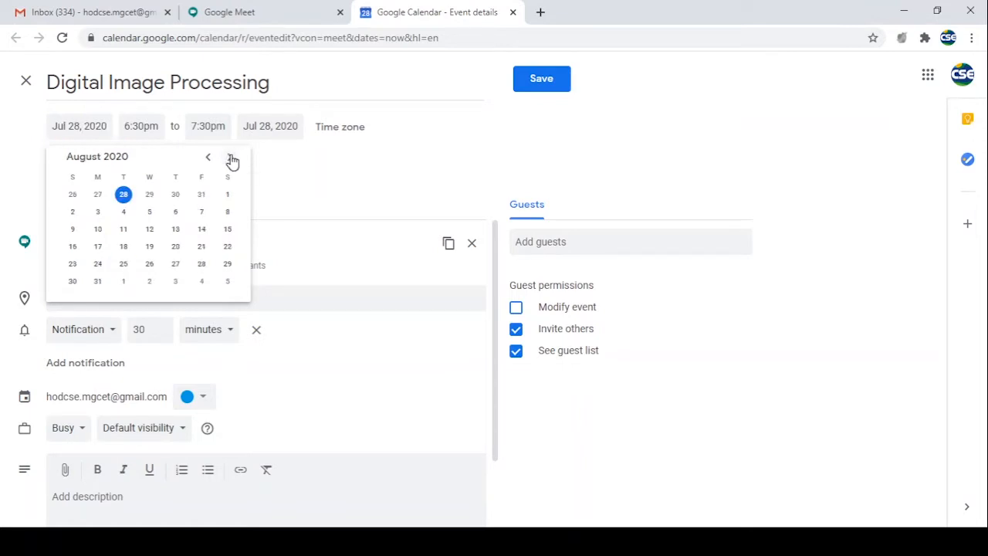
left_click(99, 213)
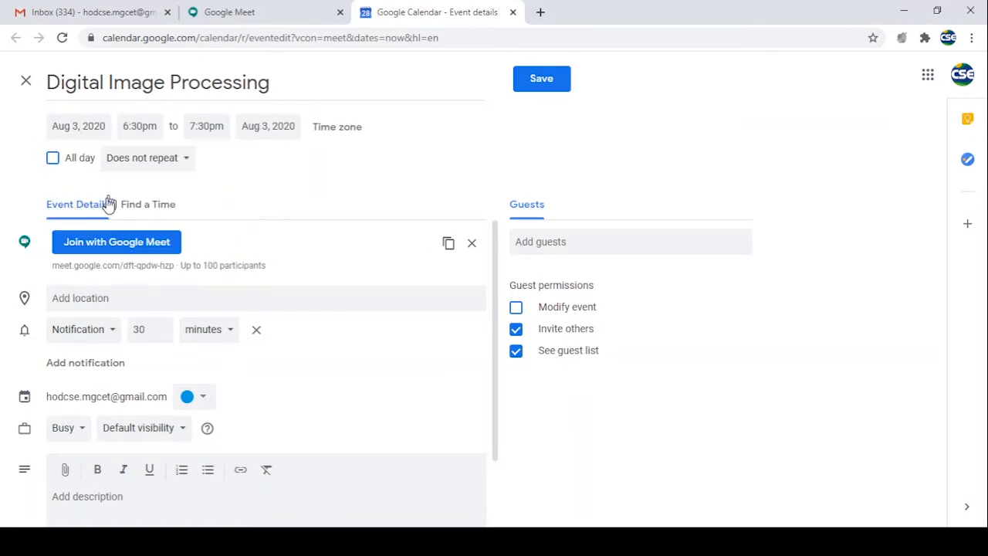
left_click(135, 126)
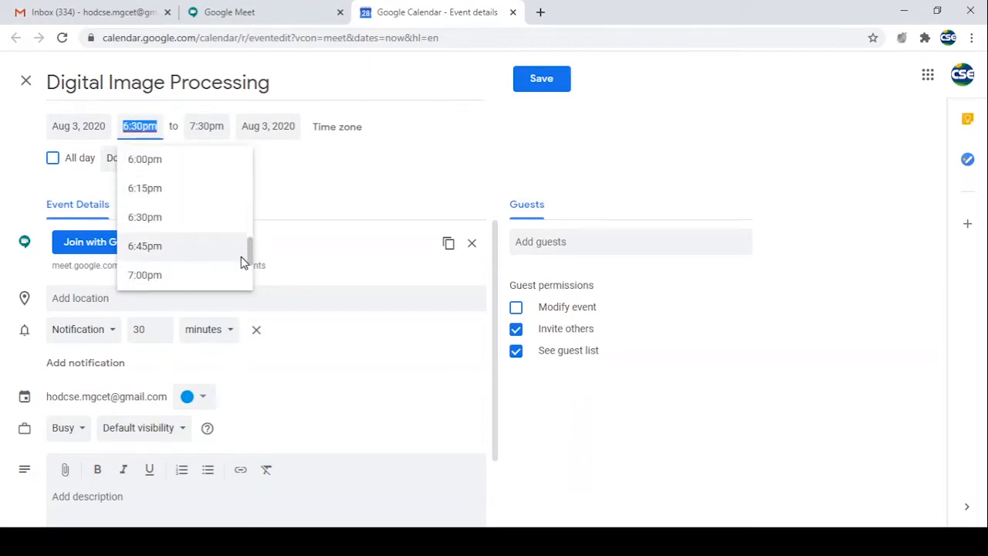
scroll(216, 243, "up", 18)
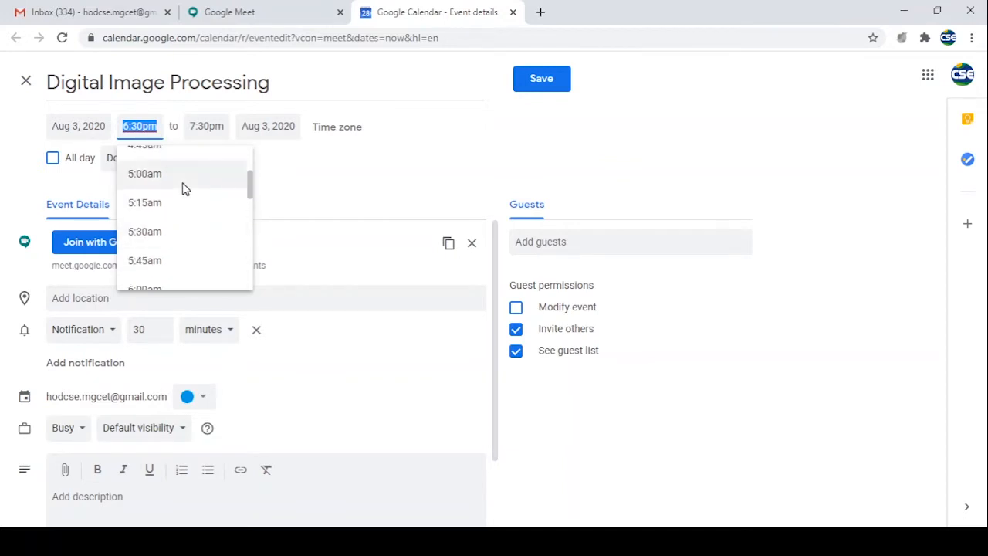
type("8.30")
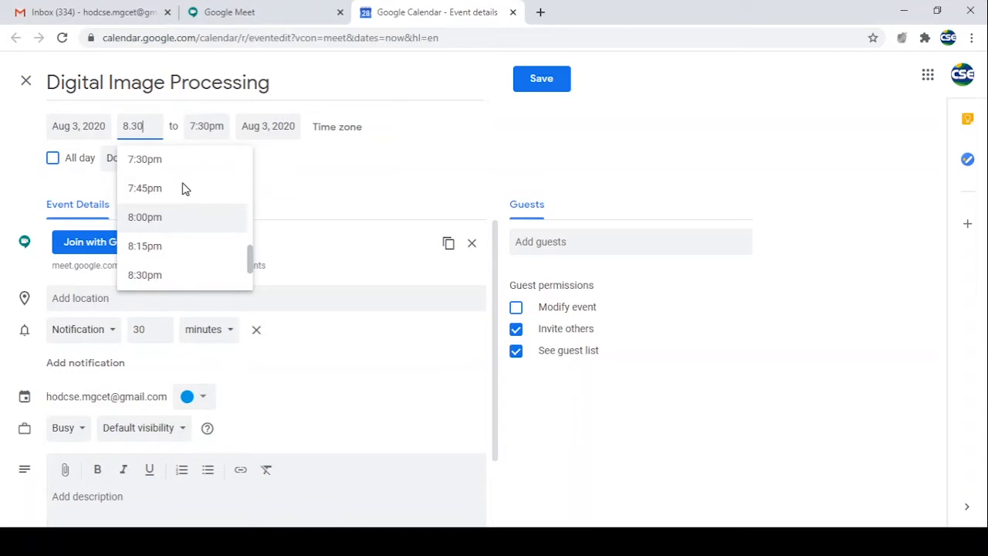
type("a")
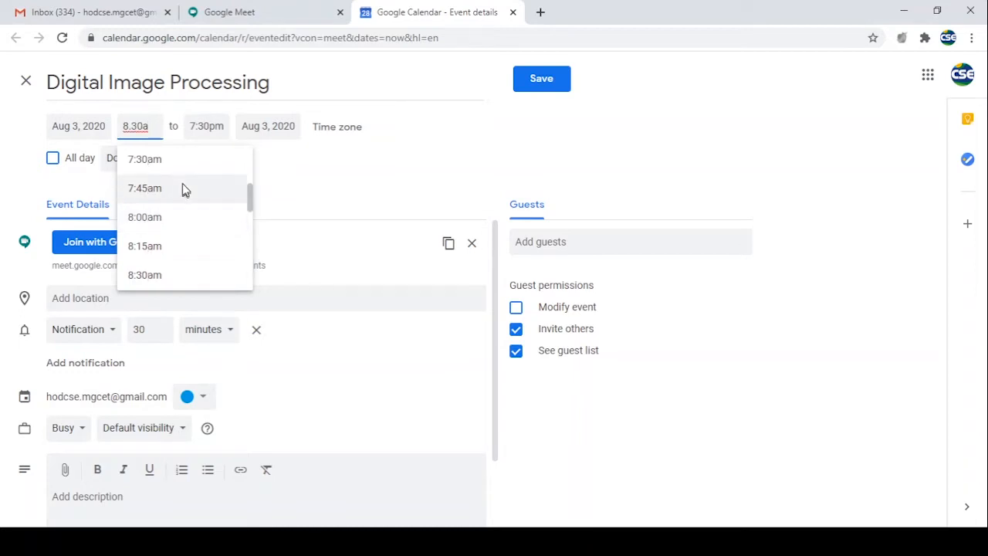
left_click(159, 275)
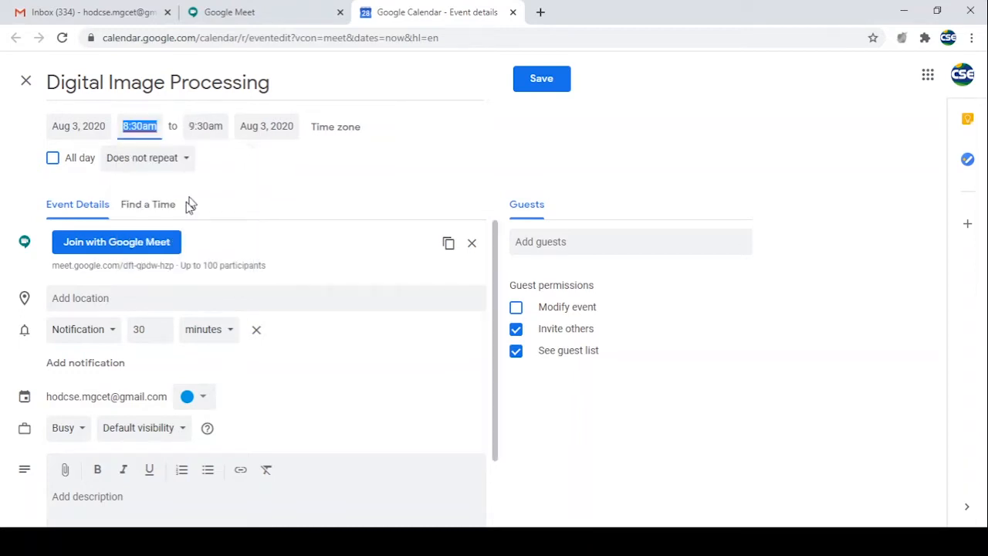
left_click(64, 265)
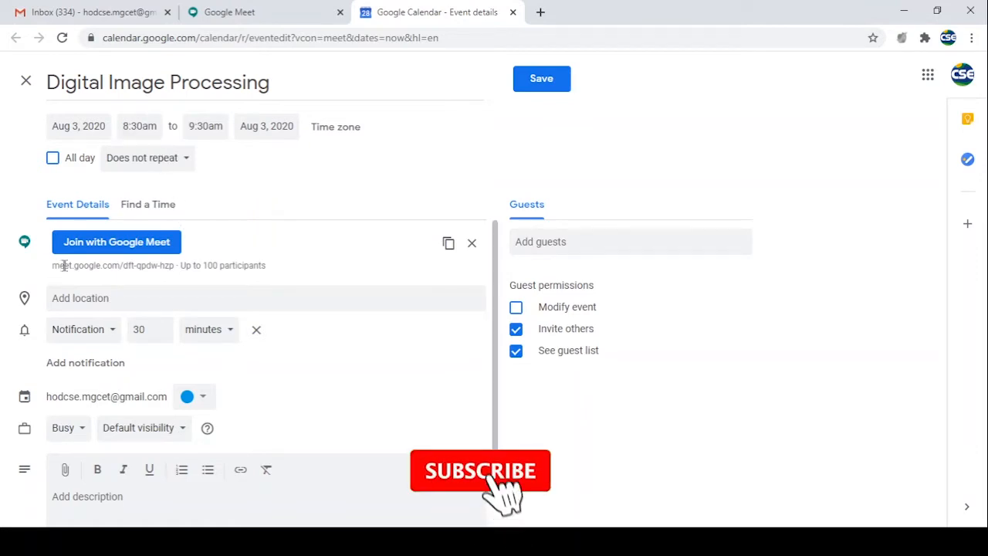
left_click_drag(64, 265, 179, 268)
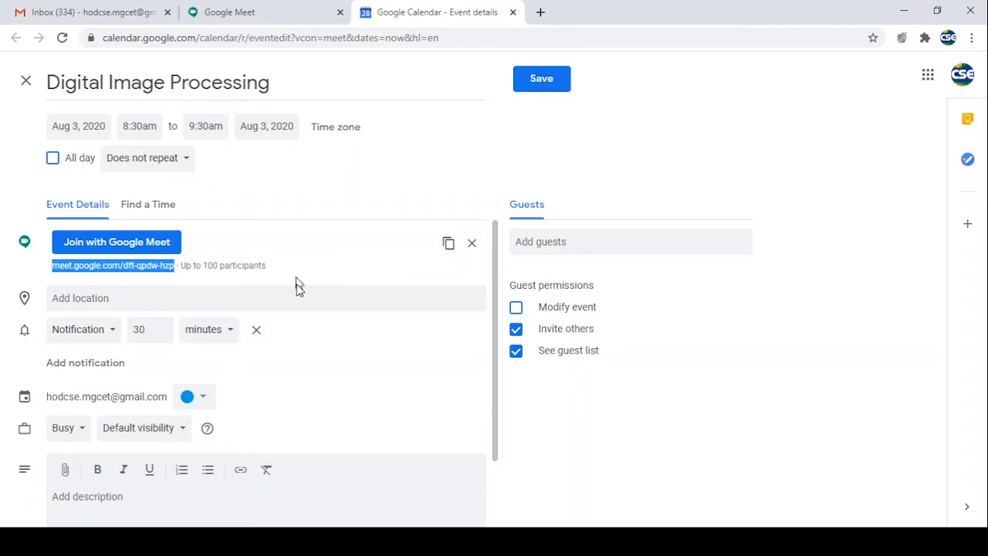
scroll(322, 366, "down", 1)
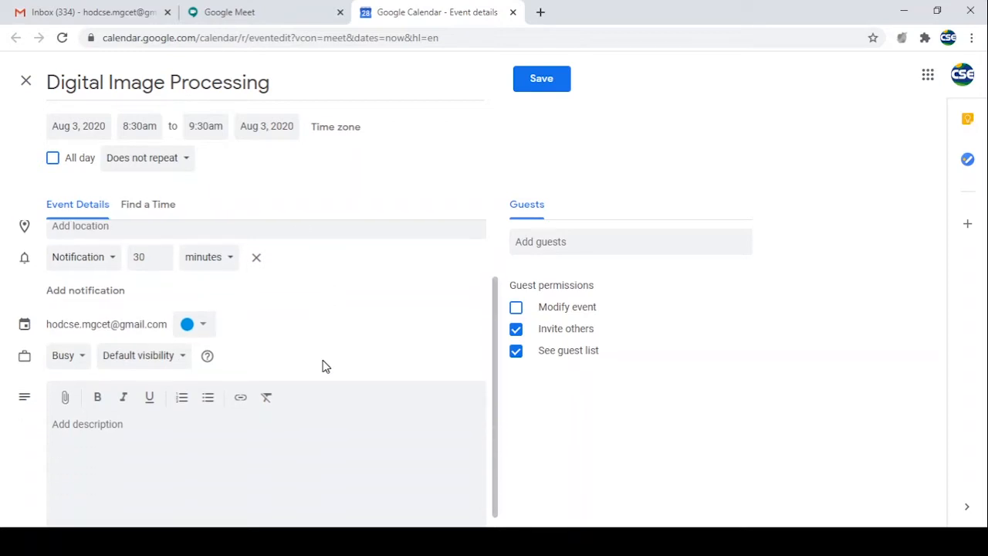
scroll(322, 365, "up", 1)
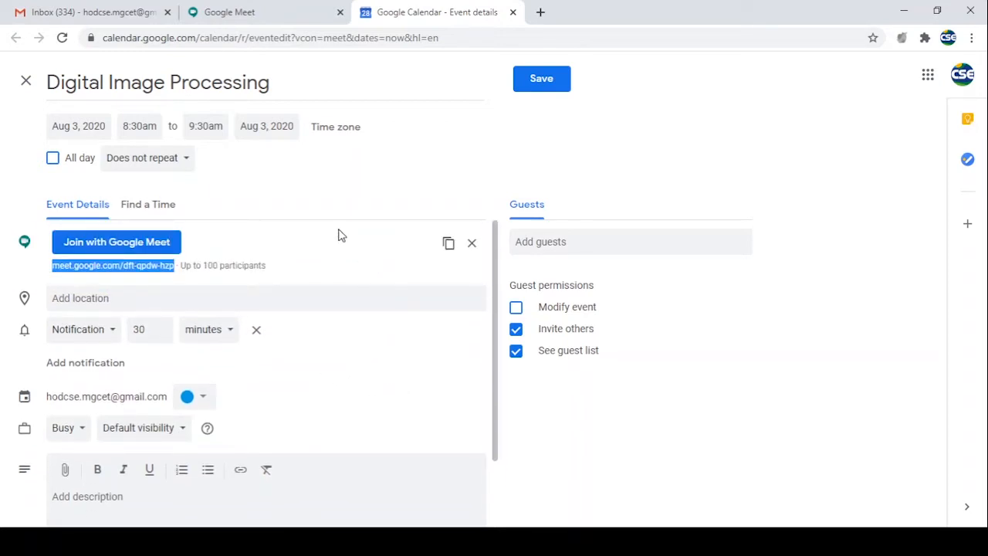
left_click(322, 260)
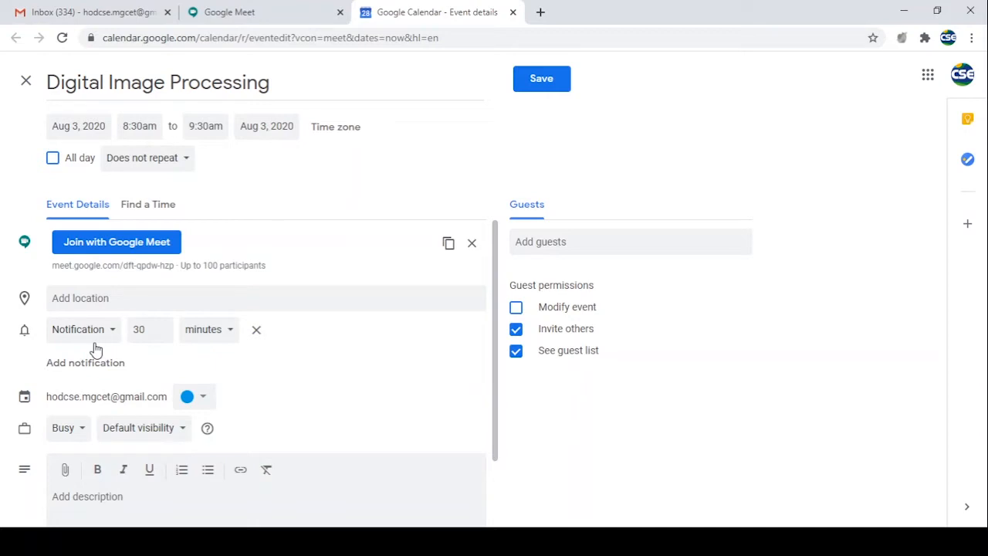
Set the event's notification to 20 minutes before the start
left_click(160, 338)
left_click(160, 337)
left_click(160, 338)
left_click(159, 337)
left_click(159, 338)
left_click(161, 337)
Add the description "Module I : Introduction" to the event
scroll(355, 357, "down", 1)
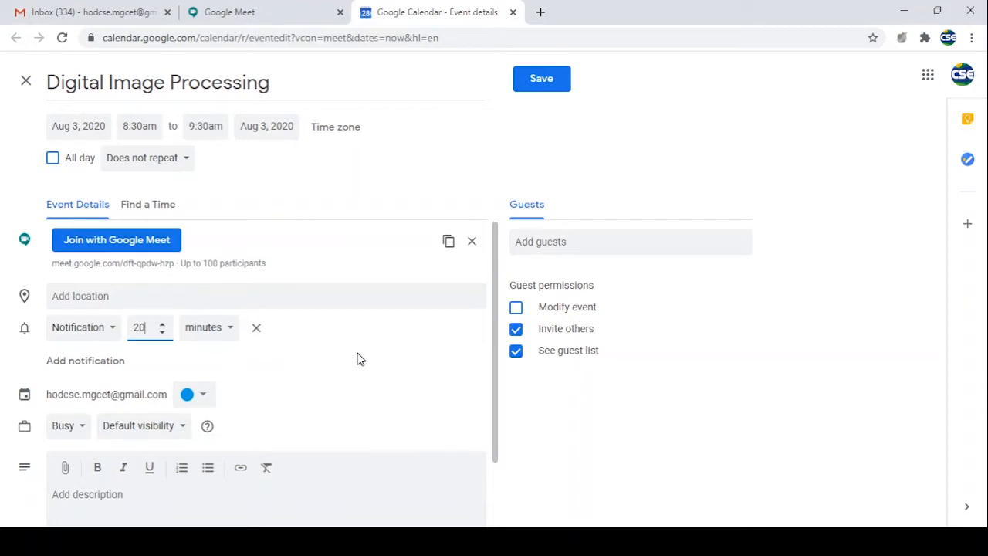
left_click(122, 433)
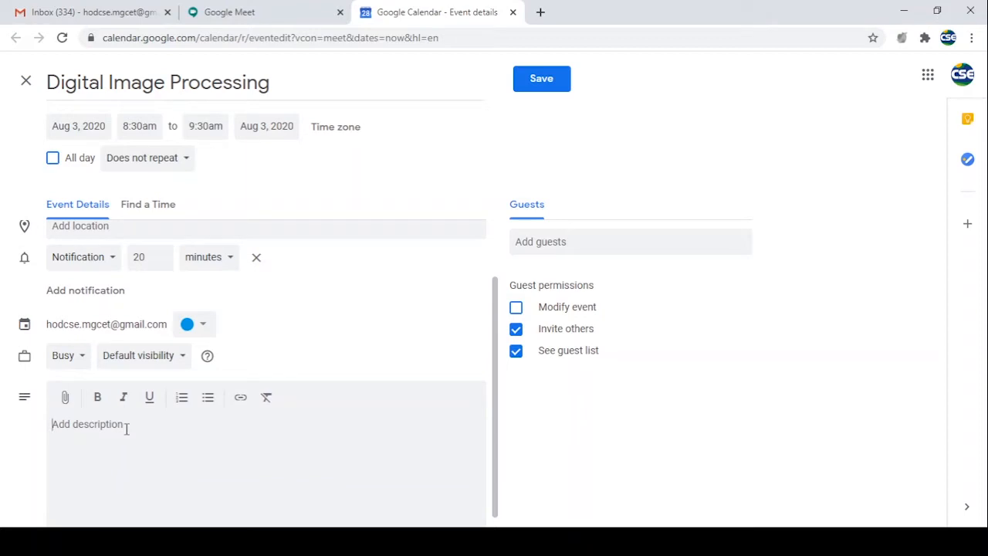
type("Module I : Introd")
type("uction")
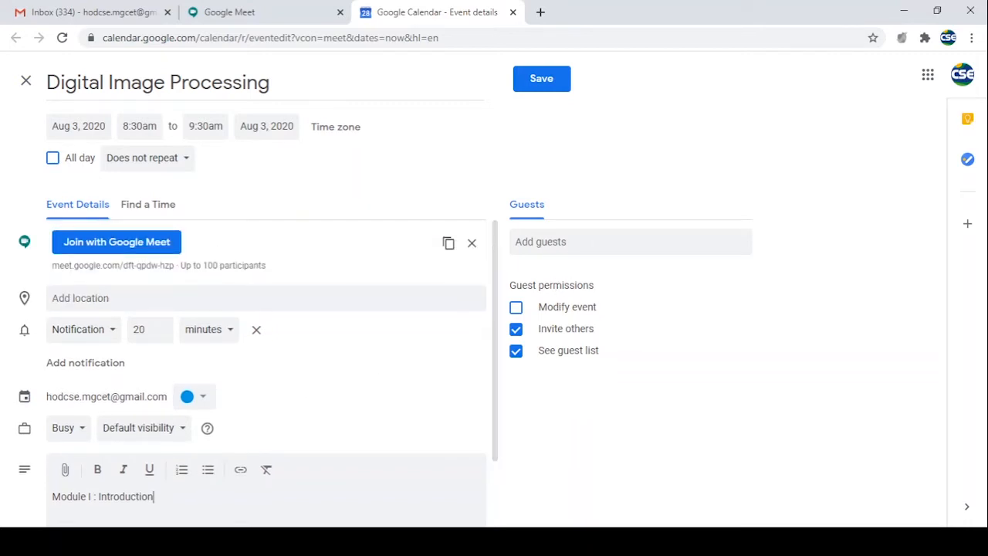
Add the second suggested contact as a guest and save the event, sending the invitation email
left_click(525, 246)
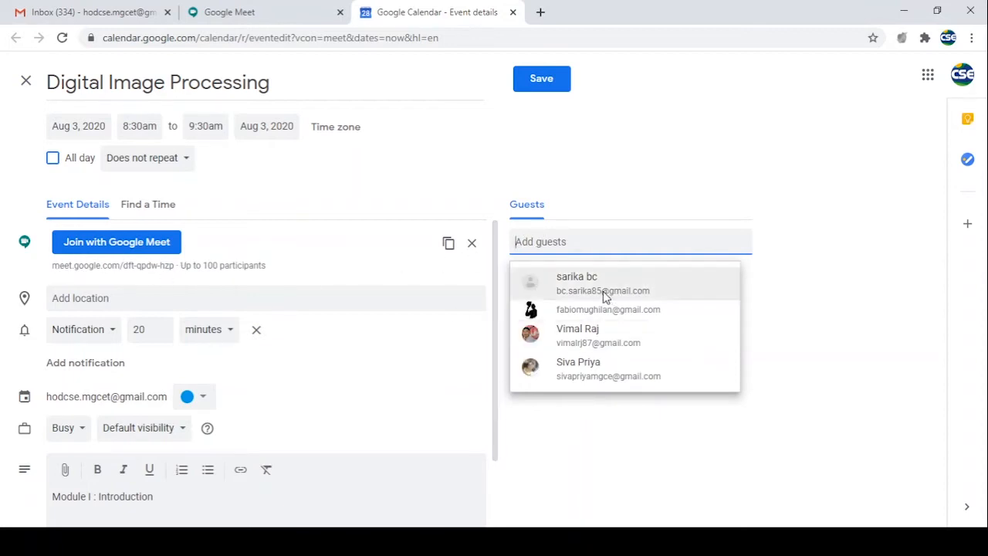
left_click(571, 316)
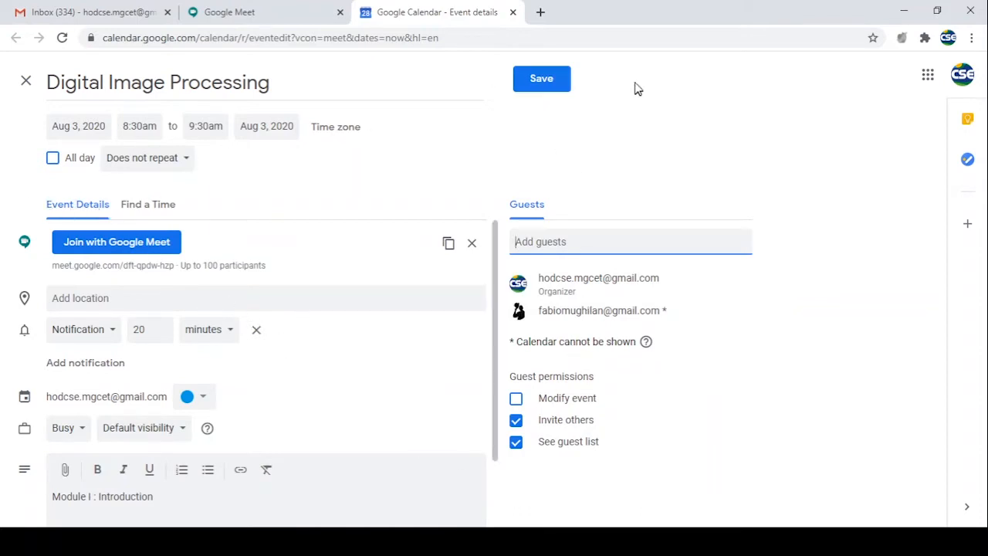
left_click(544, 82)
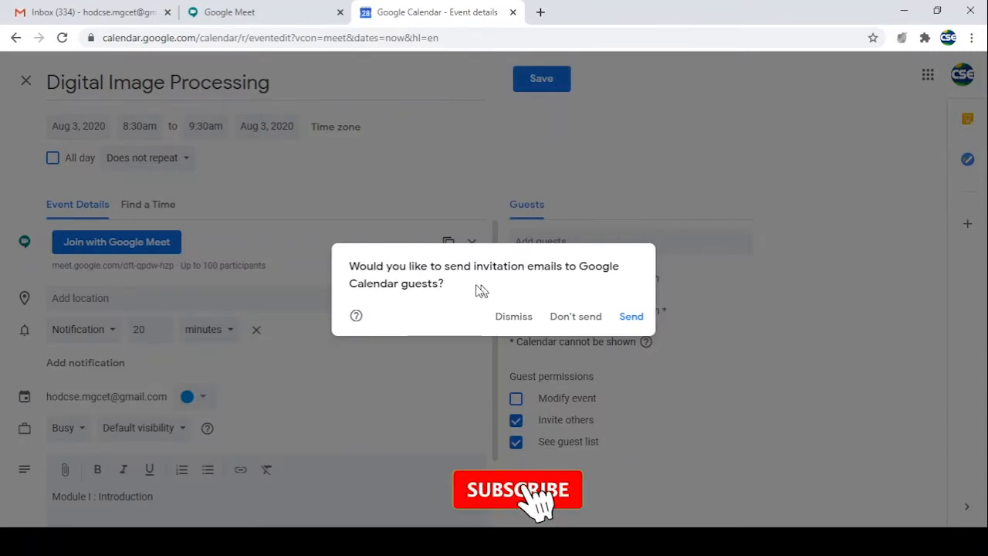
left_click(631, 317)
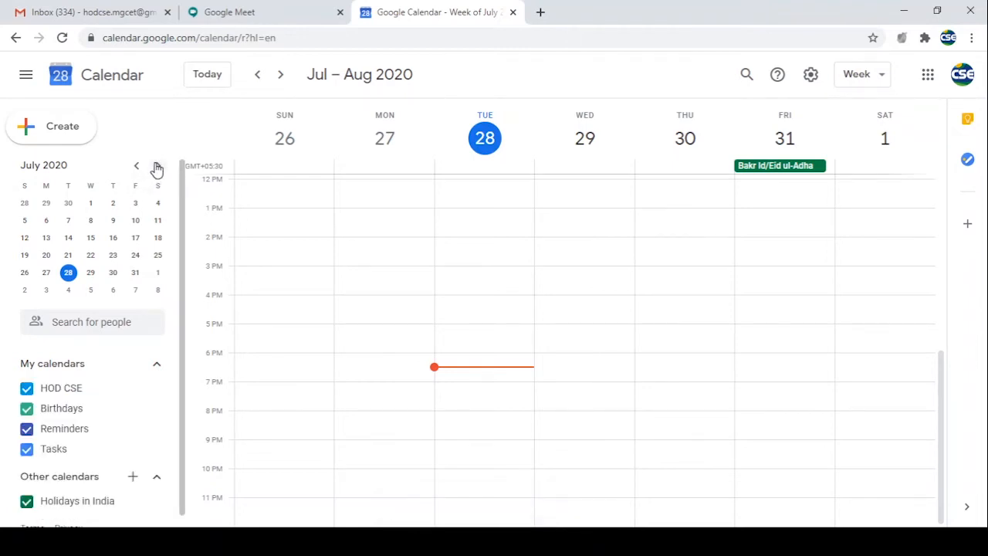
Display the week of August 3, 2020 and locate the saved Digital Image Processing event in Monday's morning hours
left_click(156, 167)
left_click(156, 166)
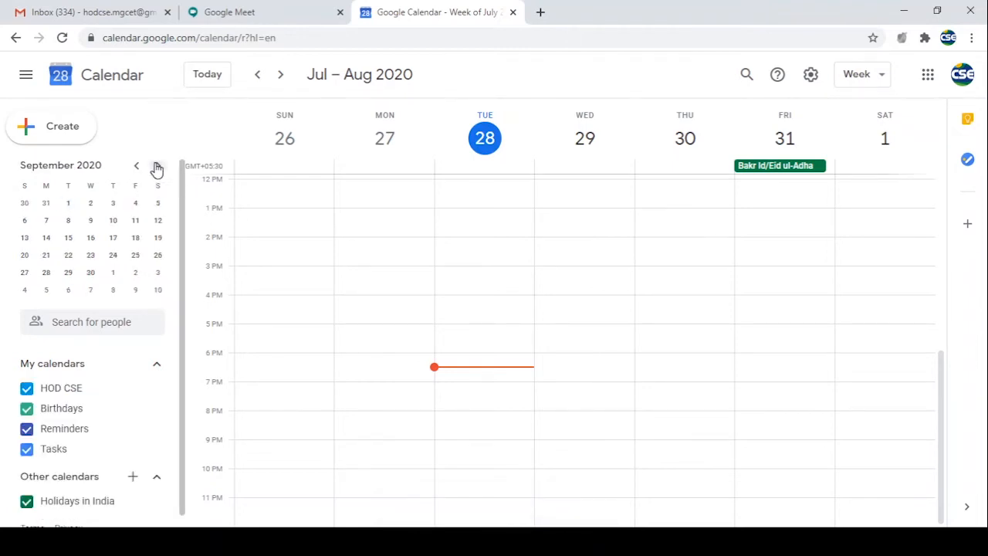
left_click(135, 167)
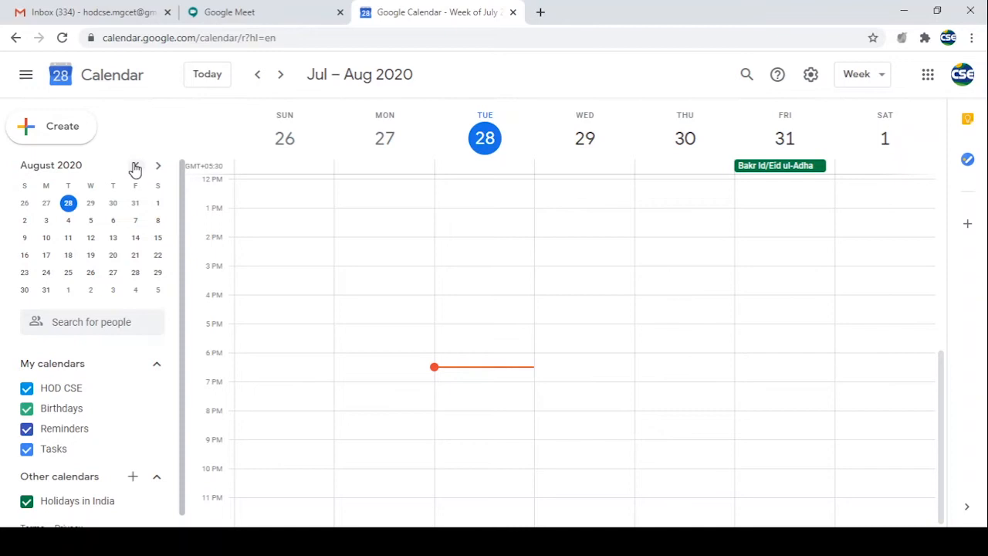
left_click(44, 222)
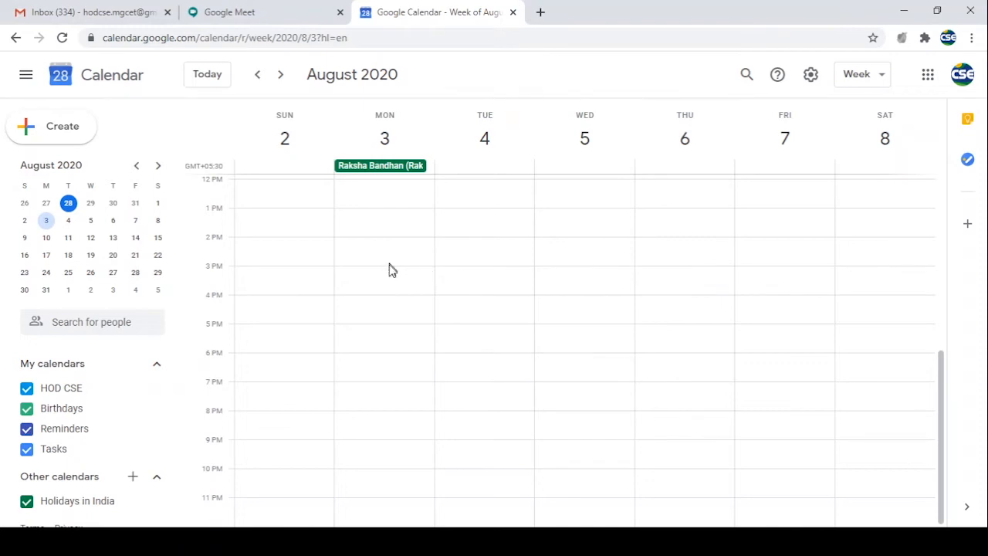
scroll(463, 284, "up", 5)
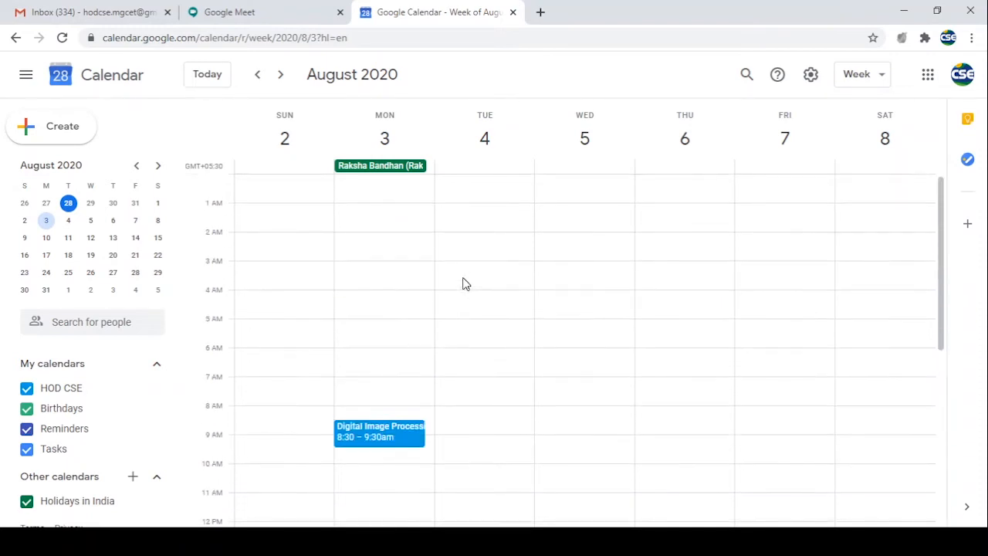
Start a new event on Monday, August 3 titled "System Software" and set its start time to 2:15pm
scroll(421, 374, "down", 5)
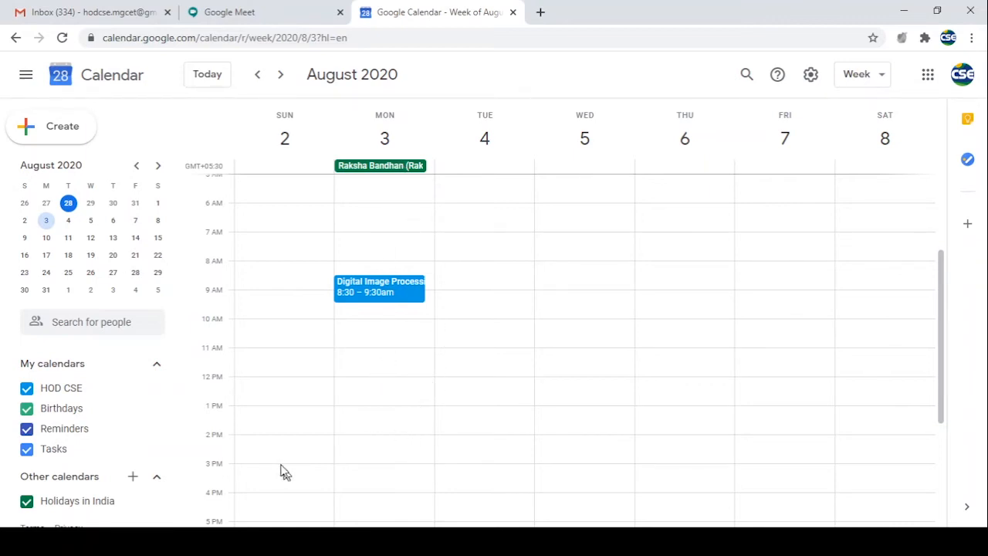
left_click(359, 449)
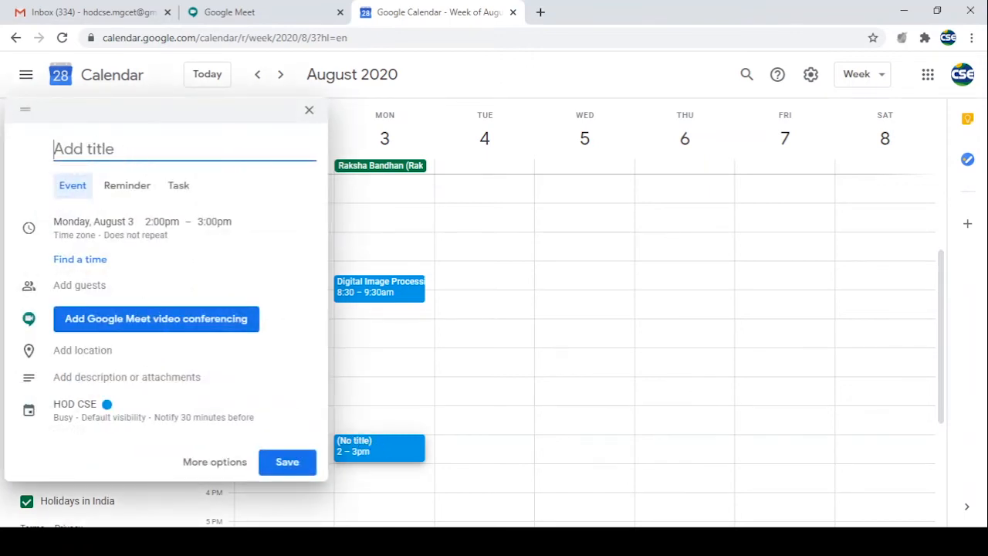
type("System Software")
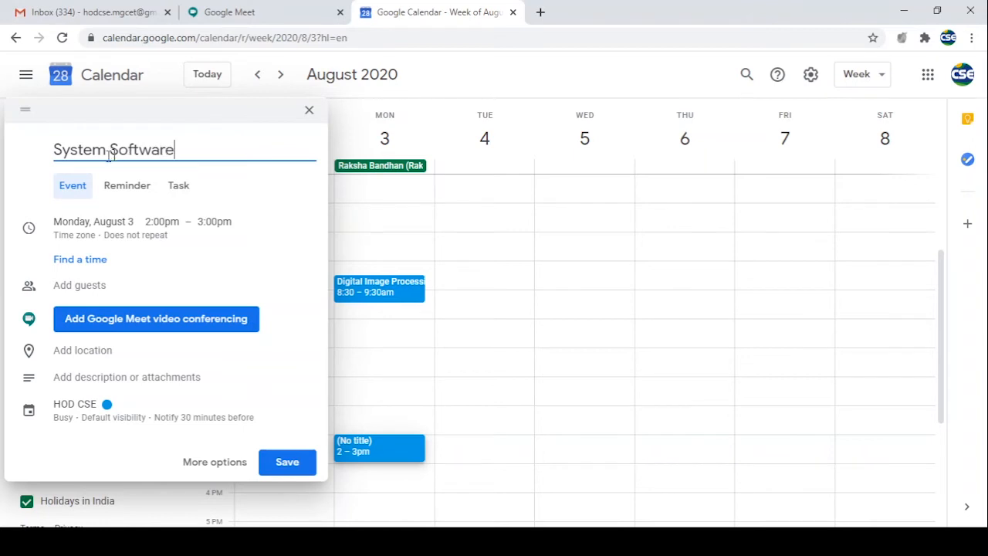
left_click(174, 224)
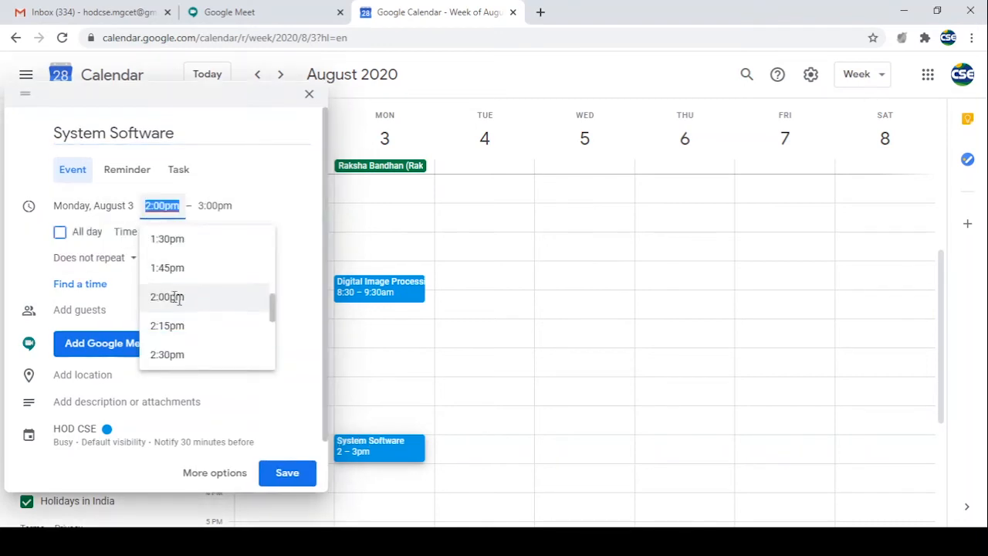
left_click(175, 325)
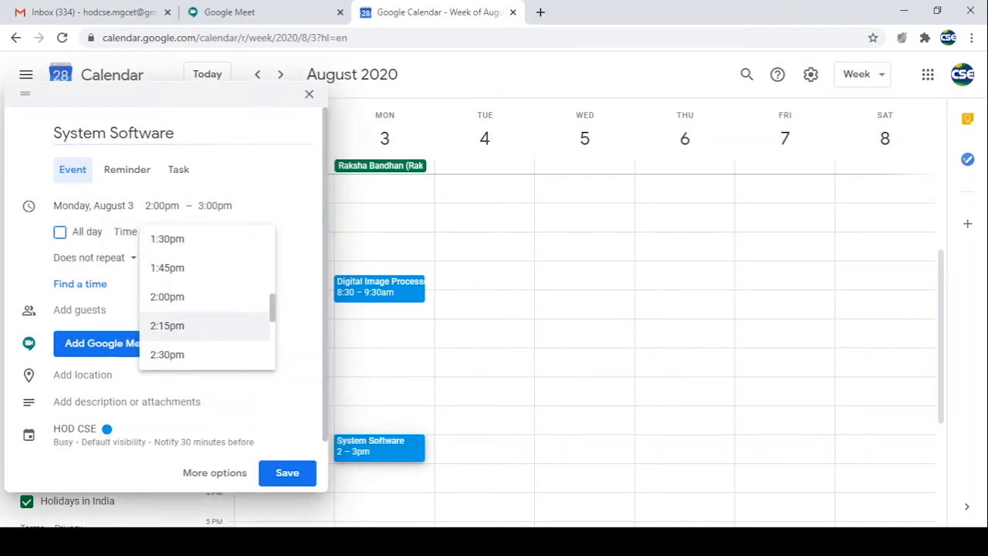
left_click(159, 324)
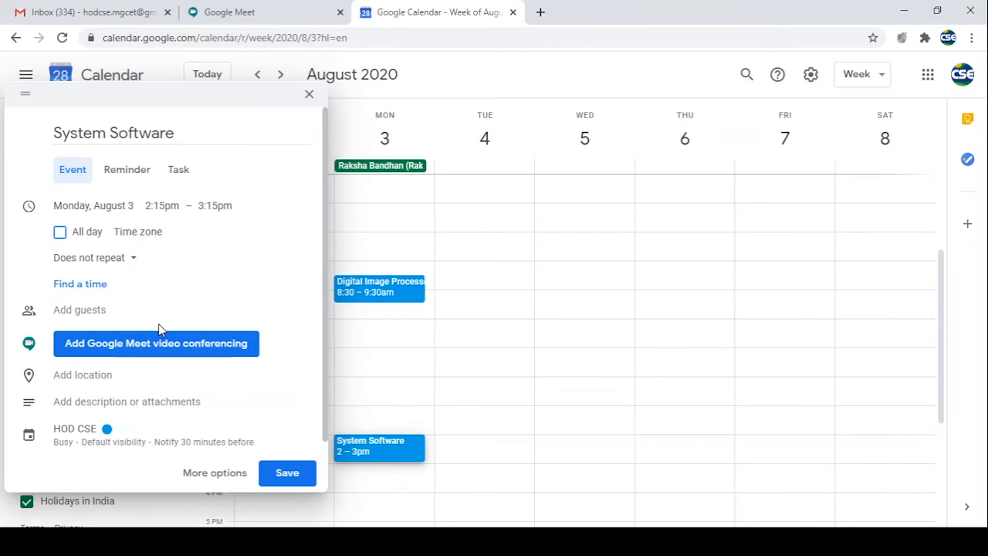
Set the System Software event's end time to 4:15pm and add Google Meet video conferencing
left_click(215, 205)
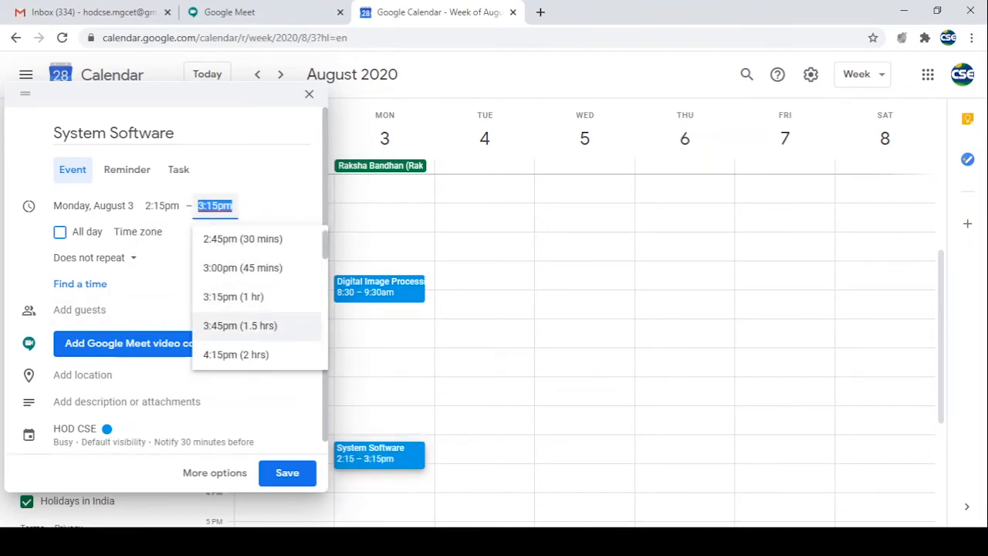
left_click(219, 356)
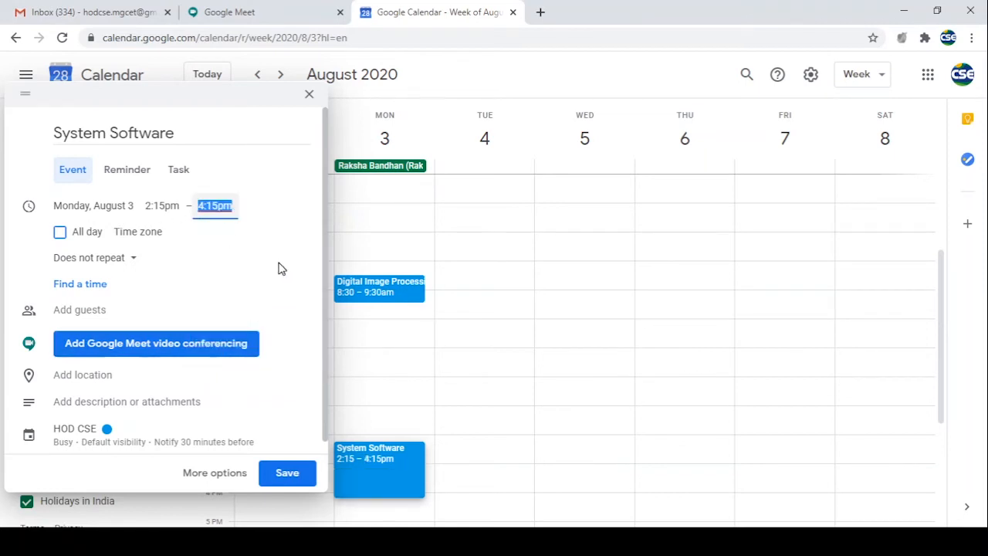
scroll(279, 269, "down", 1)
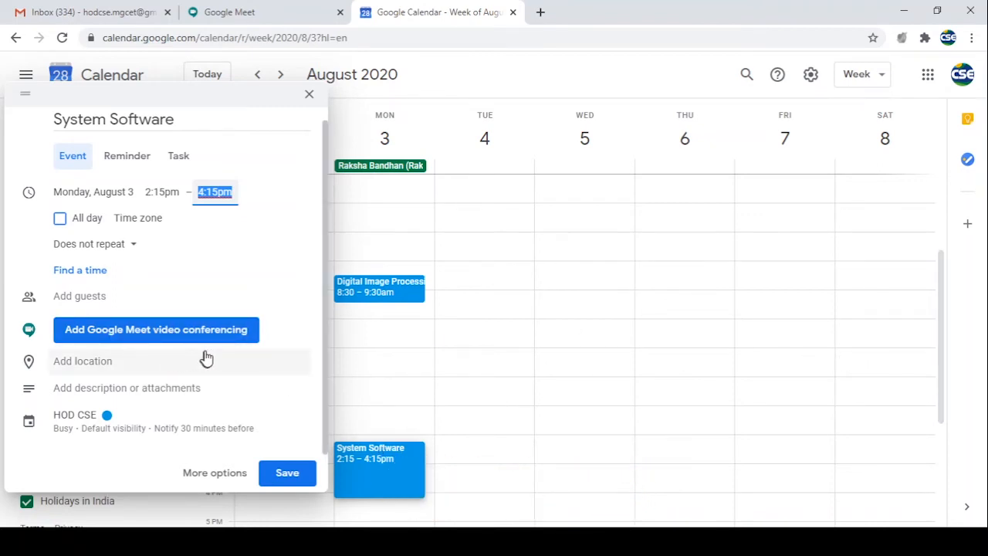
left_click(129, 332)
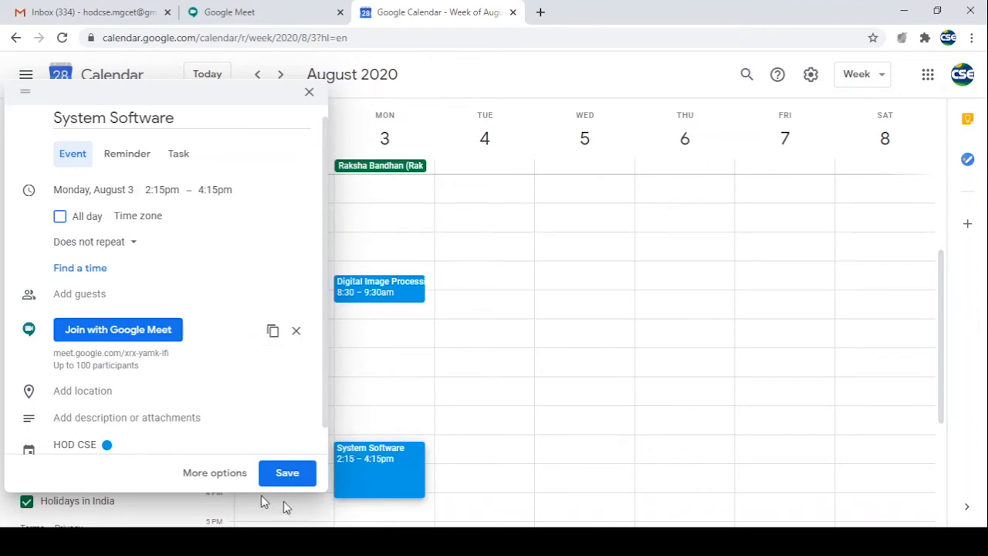
Add the description "Module I Introduction" to the event and set its notification to 35 minutes
left_click(216, 480)
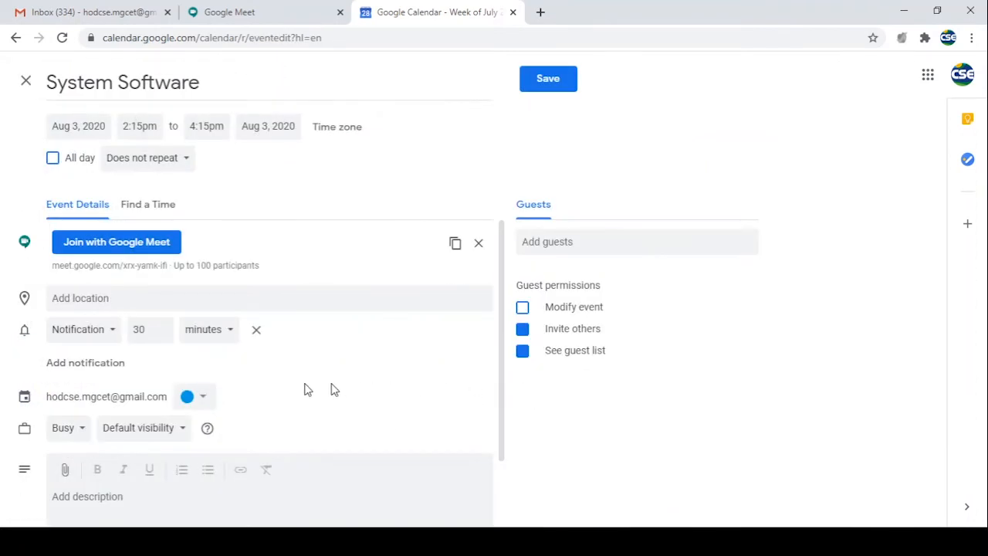
scroll(298, 348, "down", 1)
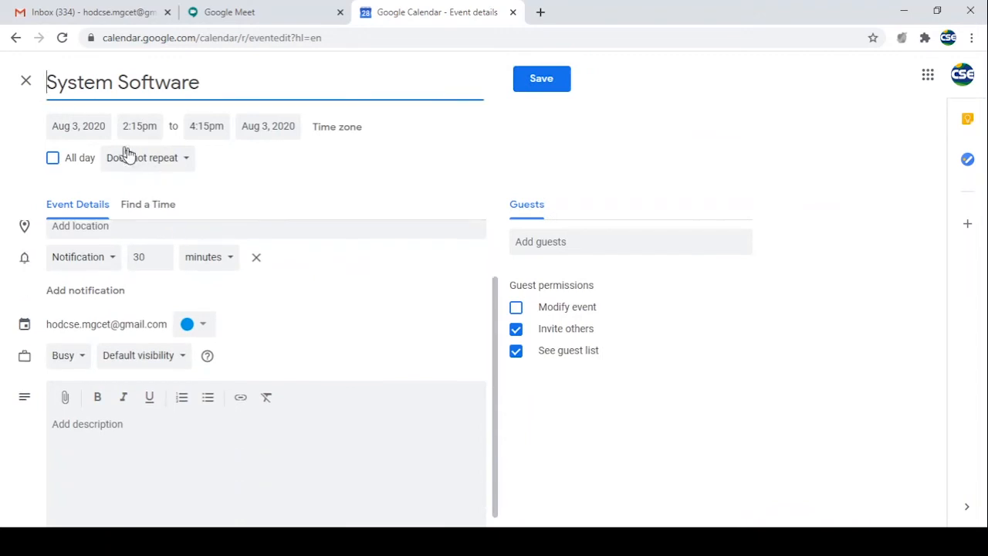
left_click(77, 423)
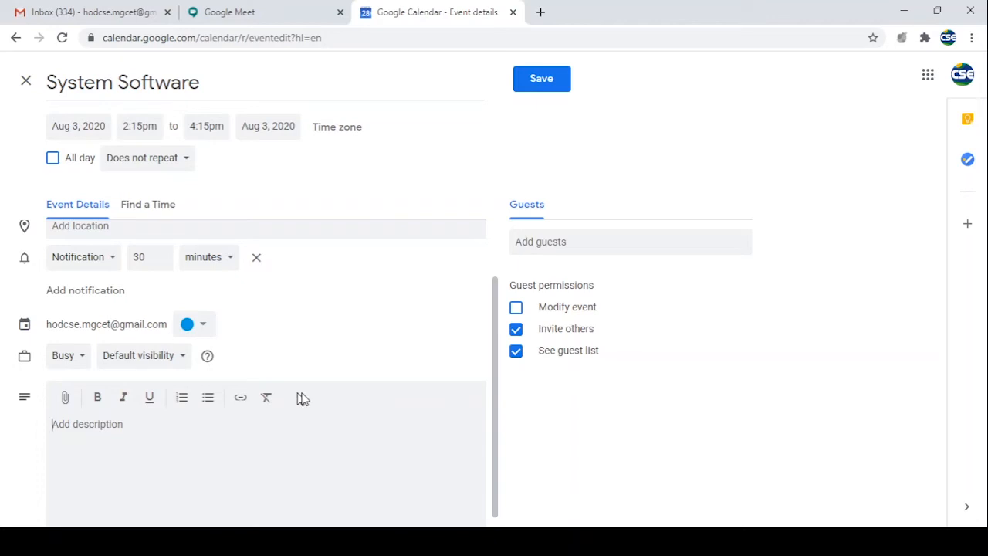
type("Module I Introduction")
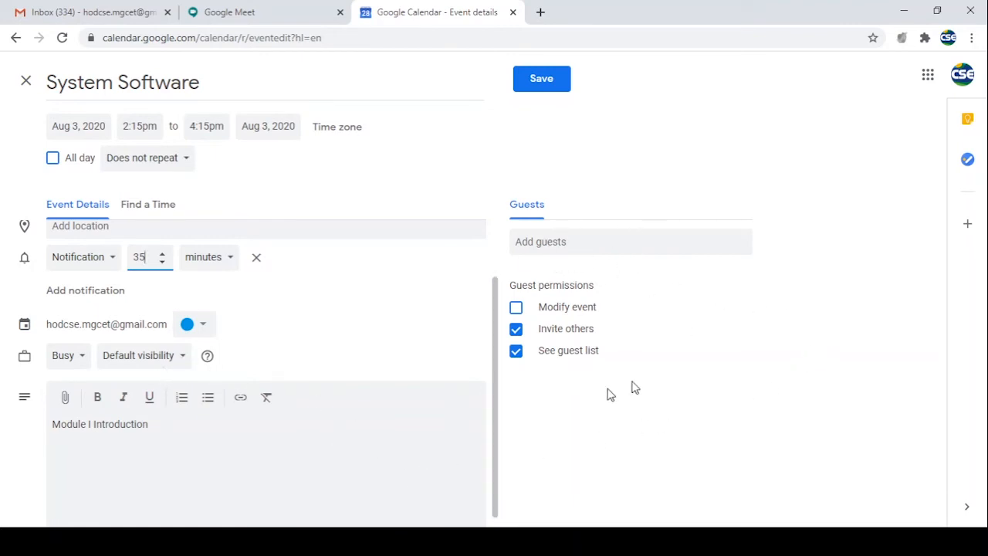
Save Monday's System Software event and change its calendar color to dark green
left_click(543, 82)
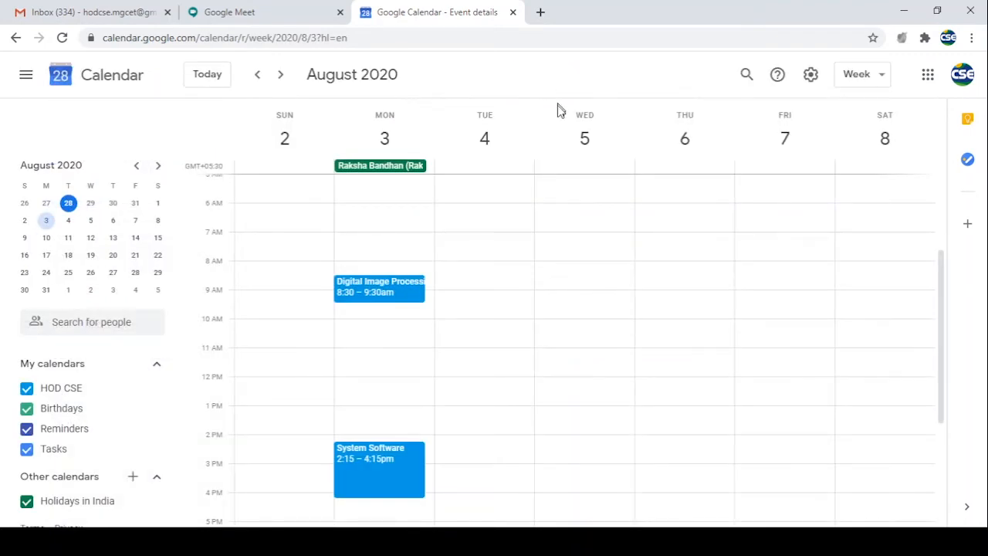
right_click(381, 473)
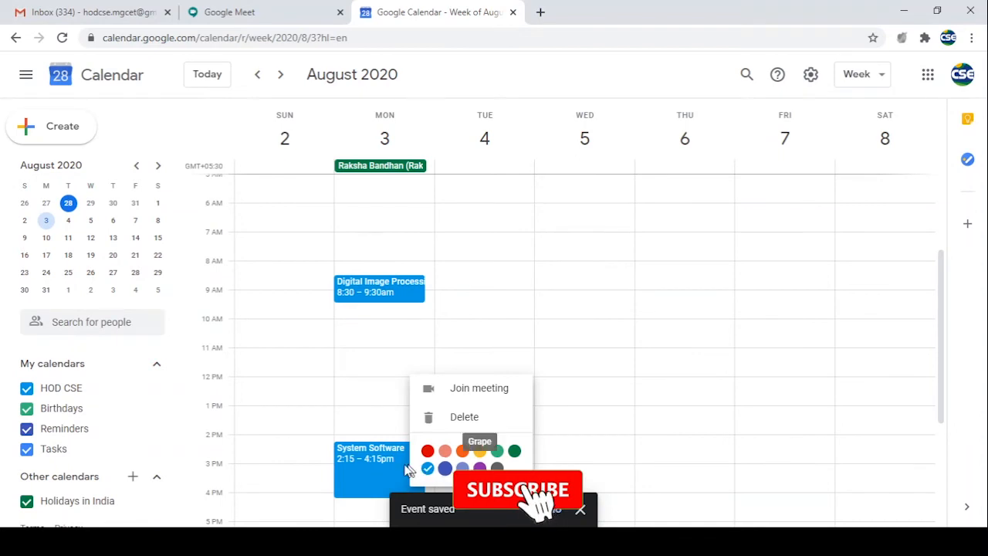
left_click(513, 452)
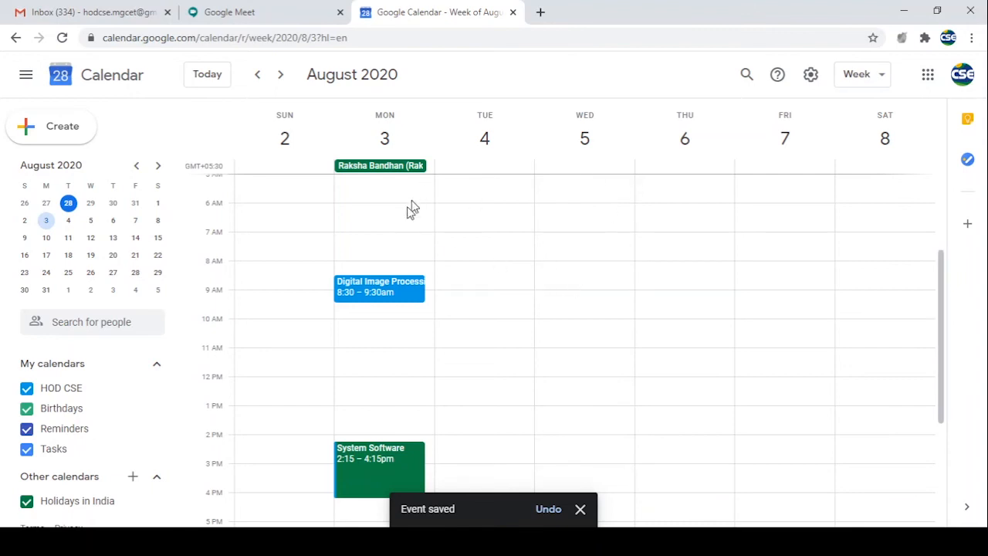
Start a new event on Wednesday, August 5 titled "System Software", running from 8:45am to 9:45am
left_click(579, 271)
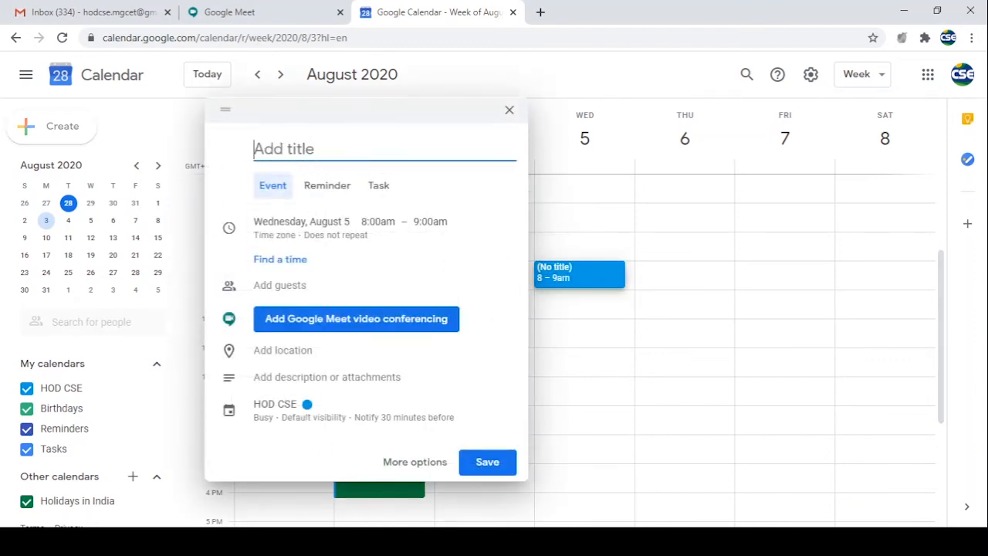
type("System Software")
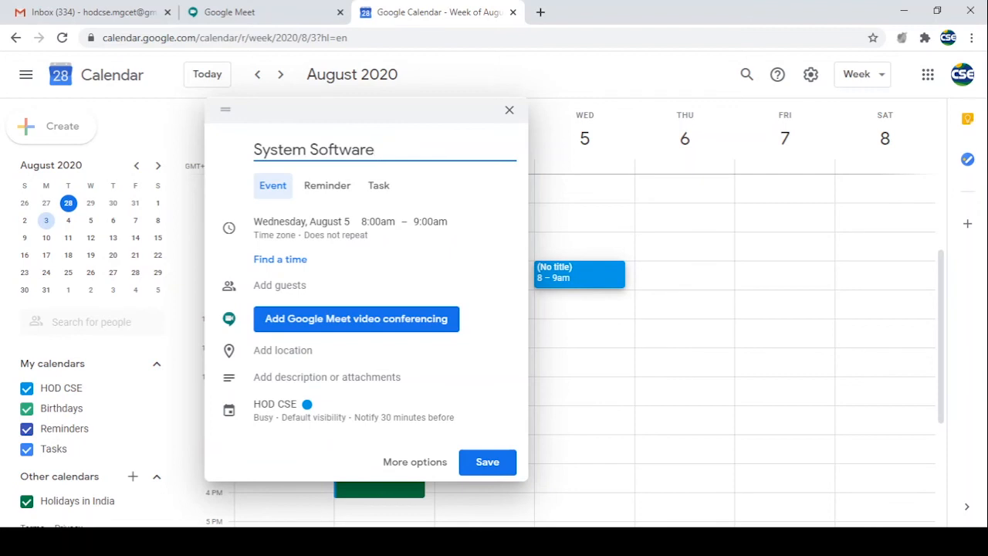
left_click(379, 227)
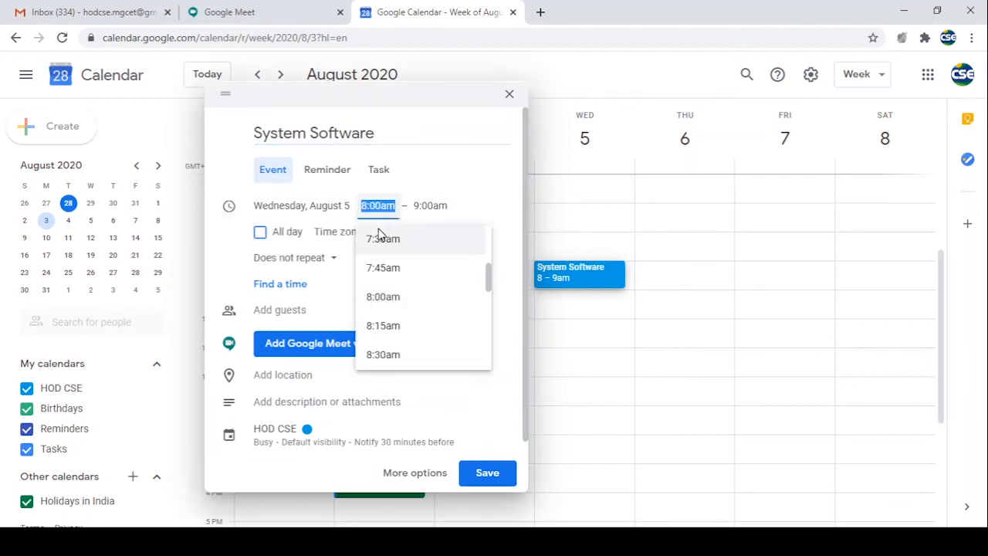
mouse_move(489, 282)
left_mouse_down()
mouse_move(489, 309)
mouse_move(479, 281)
left_mouse_up()
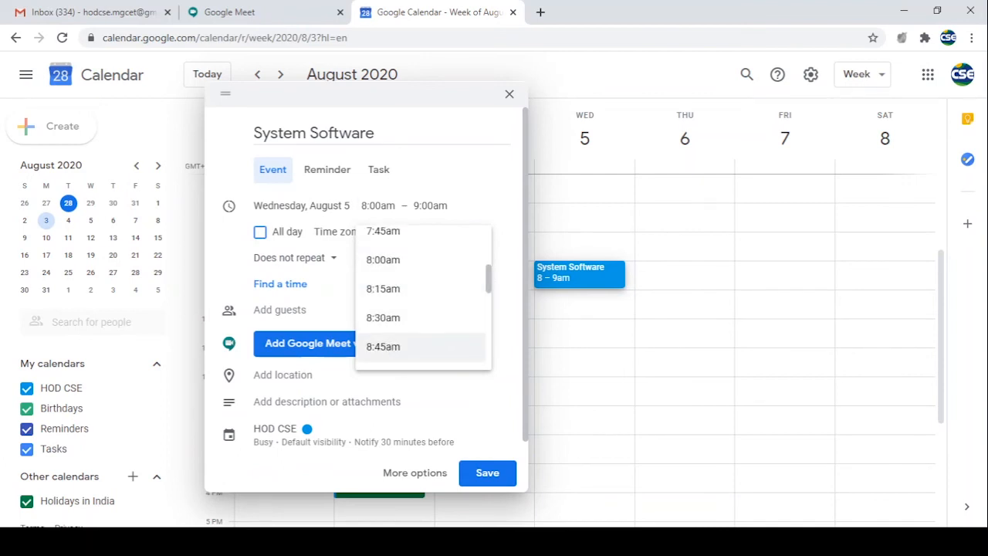
left_click(389, 347)
left_click(432, 205)
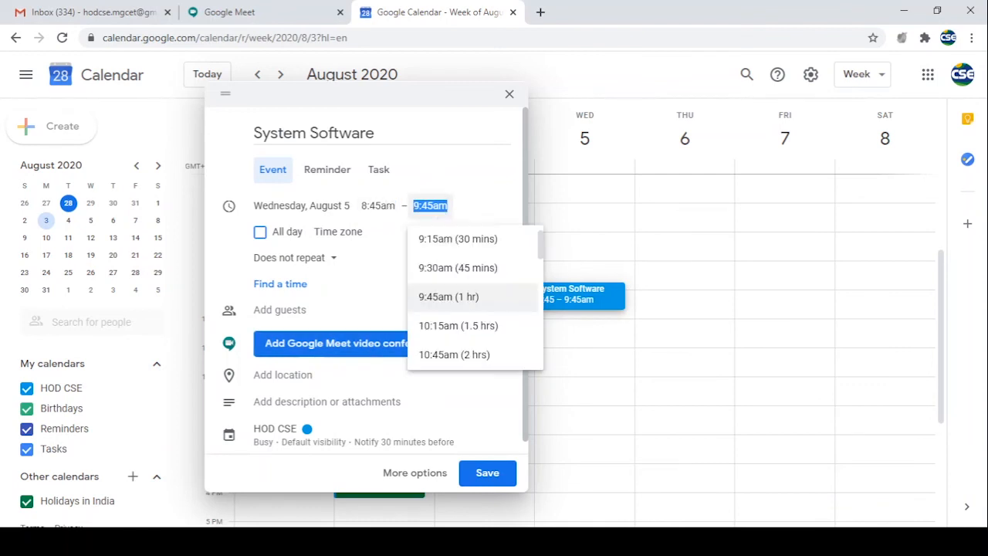
left_click(426, 205)
left_click(378, 269)
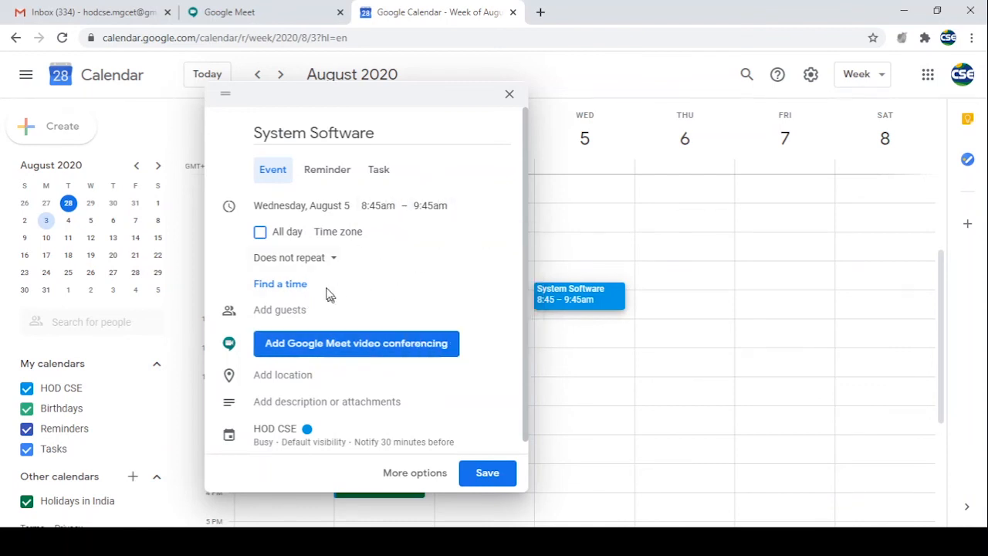
Add Google Meet video conferencing and the description "Program Part" to Wednesday's System Software event
left_click(308, 342)
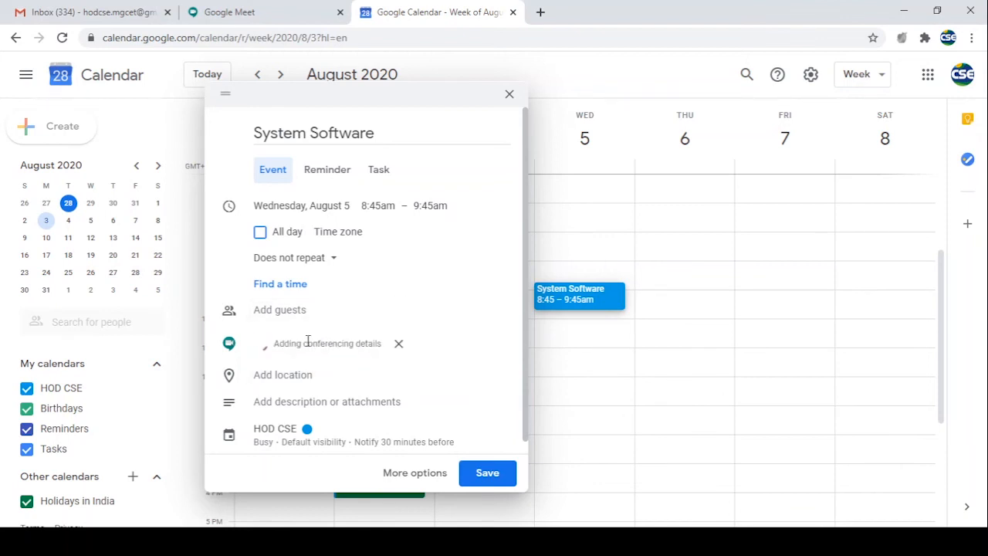
left_click(413, 472)
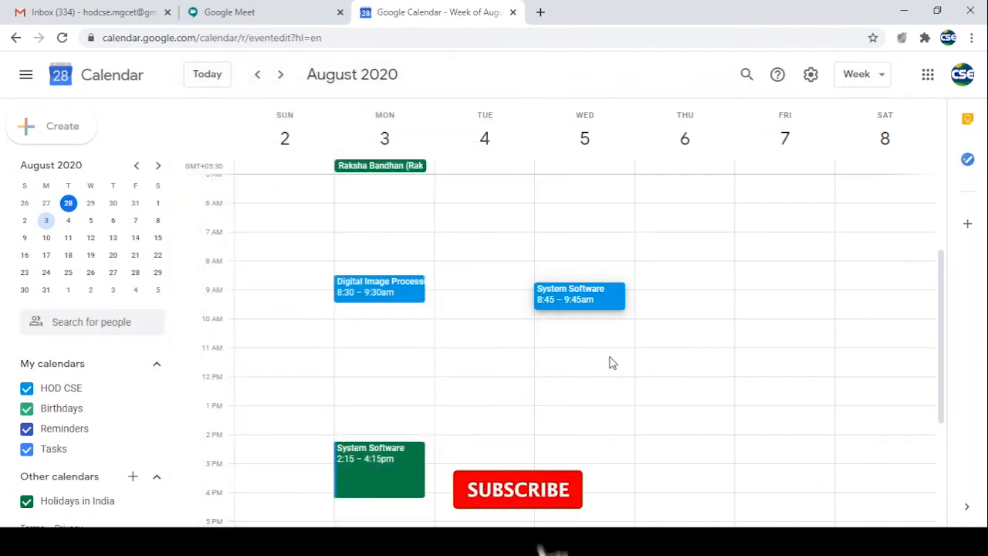
scroll(138, 401, "down", 1)
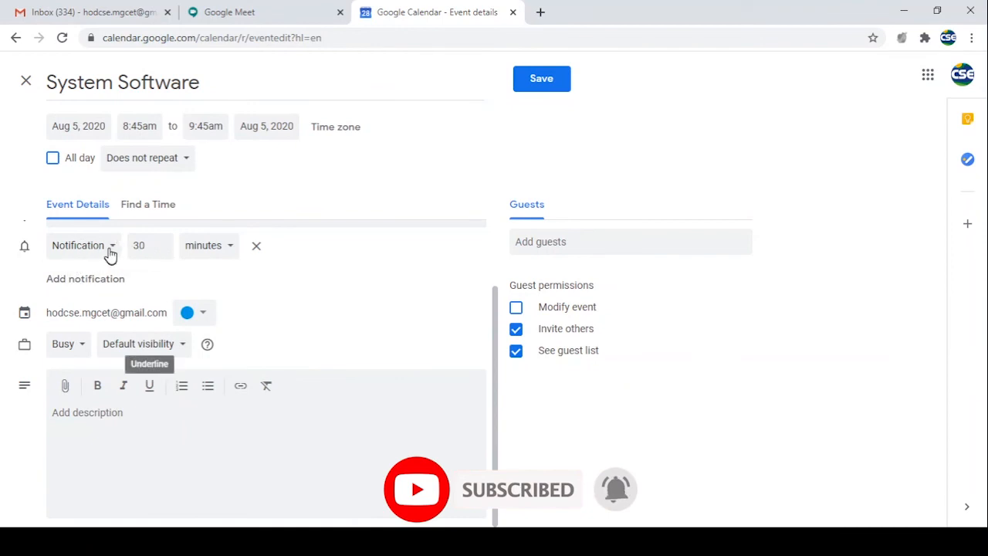
left_click(91, 418)
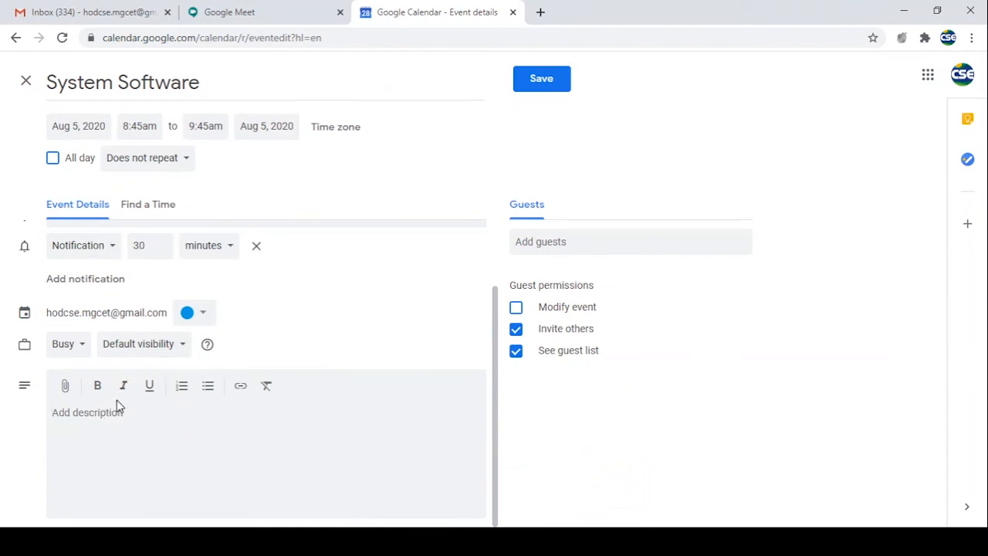
type("Program Part")
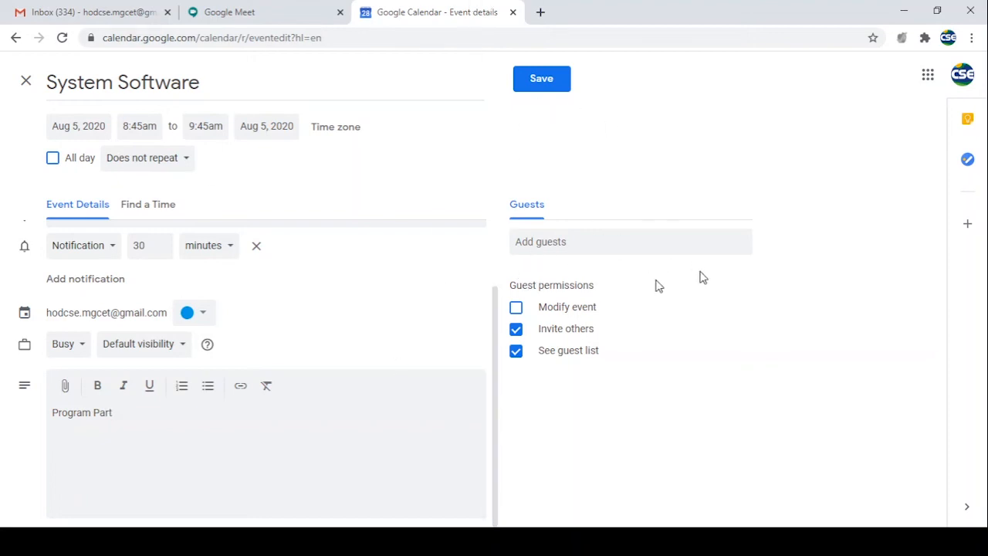
Save Wednesday's System Software event and change its calendar color to dark green
left_click(551, 81)
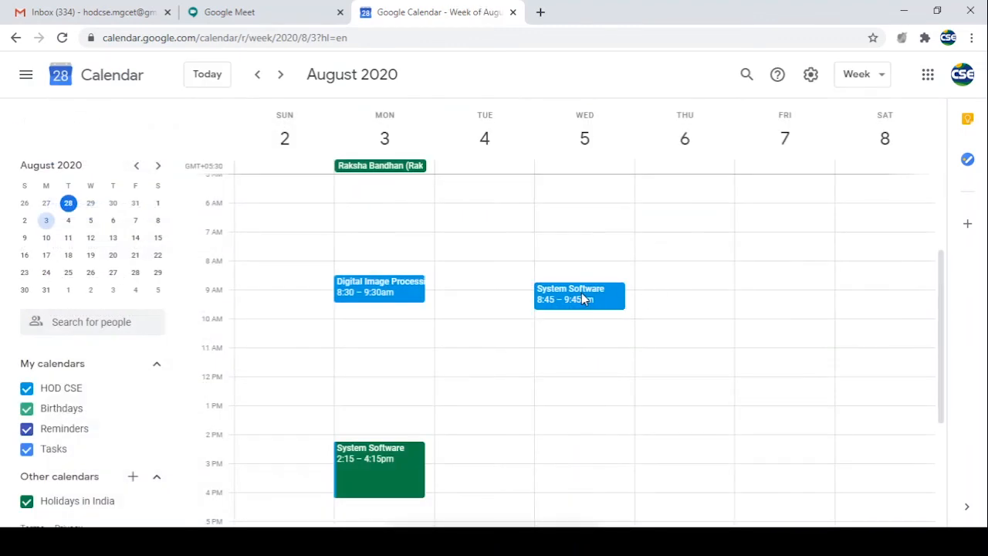
right_click(582, 299)
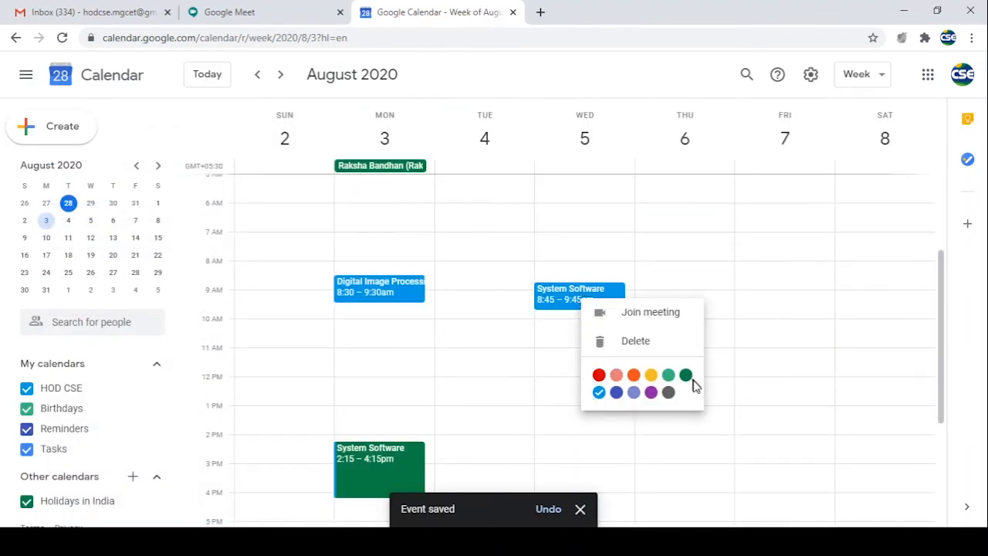
left_click(686, 376)
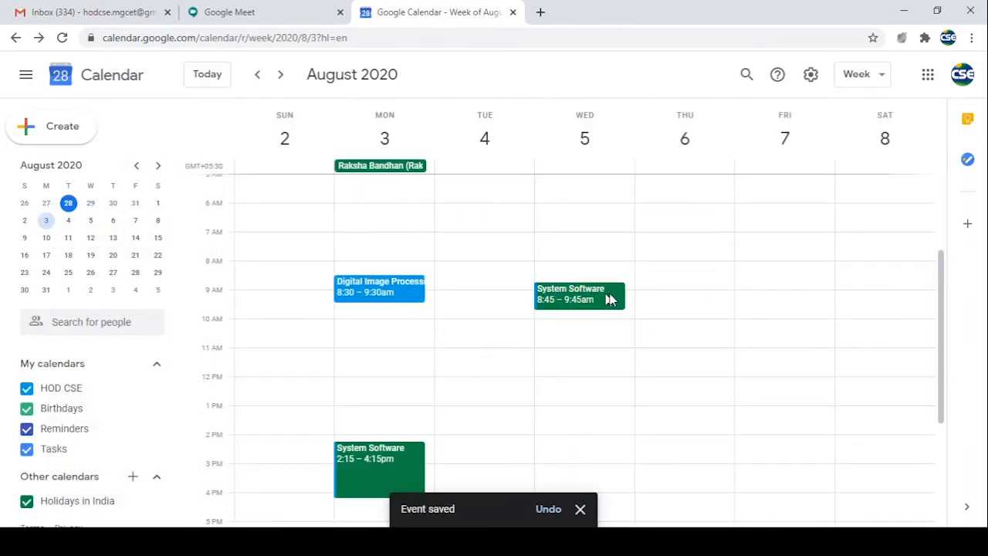
Reschedule Wednesday's System Software event to 2:15pm–3:15pm and save the change
left_click(610, 299)
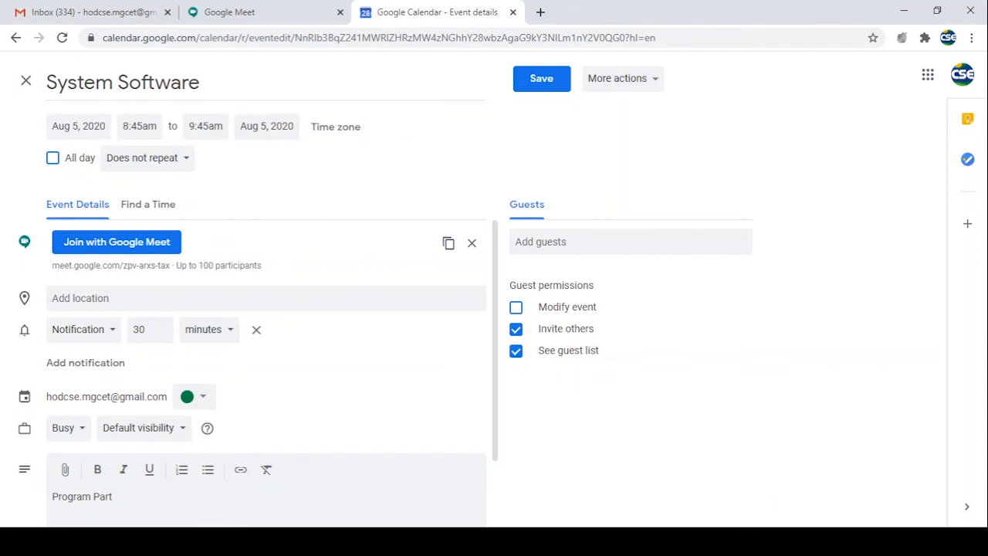
left_click(140, 126)
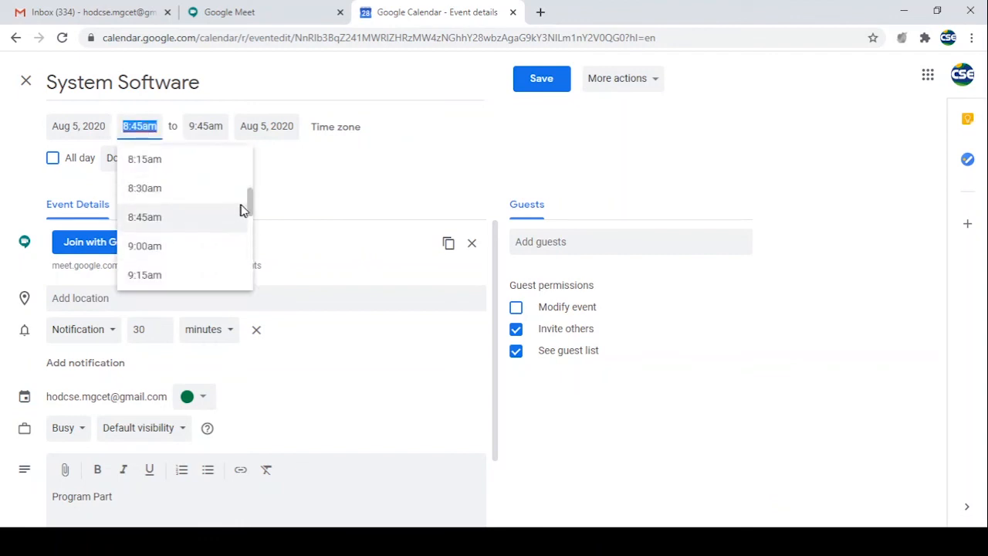
left_click_drag(253, 210, 249, 227)
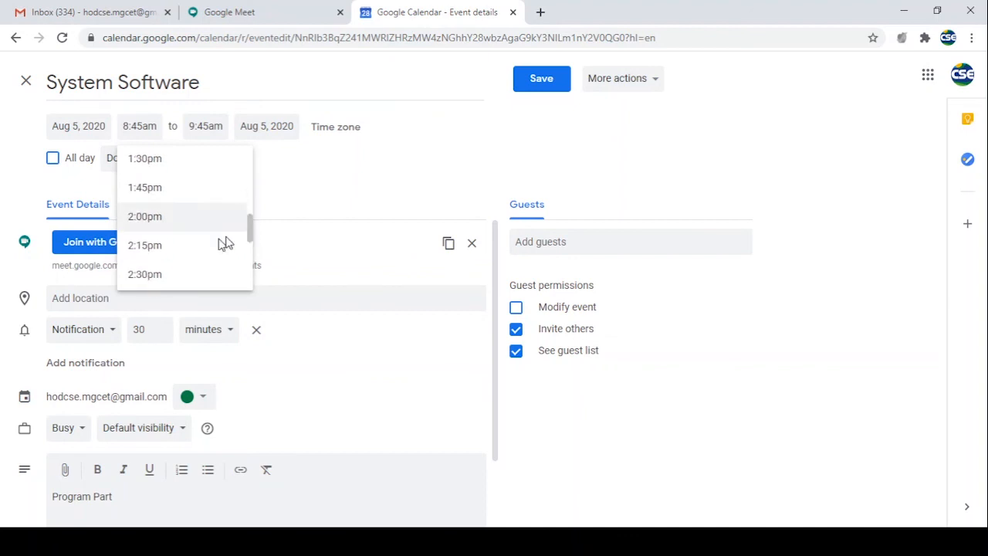
left_click(144, 245)
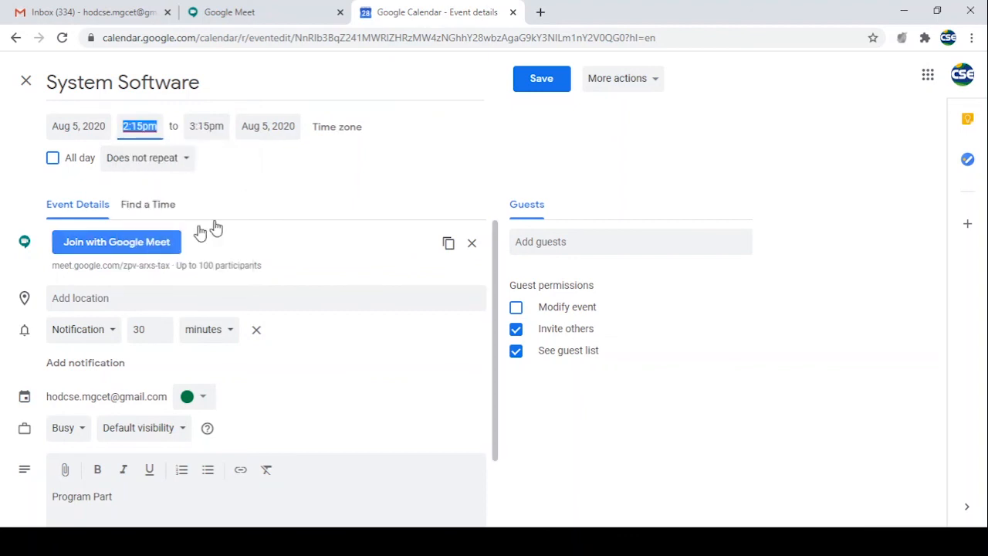
left_click(543, 81)
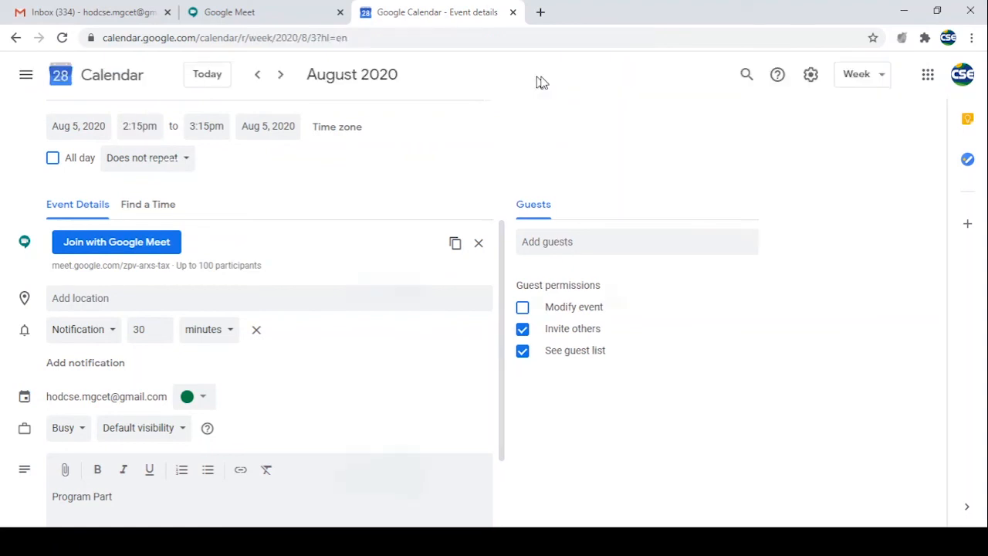
Review the week's scheduled classes and open Monday's Digital Image Processing event for editing
scroll(604, 415, "down", 3)
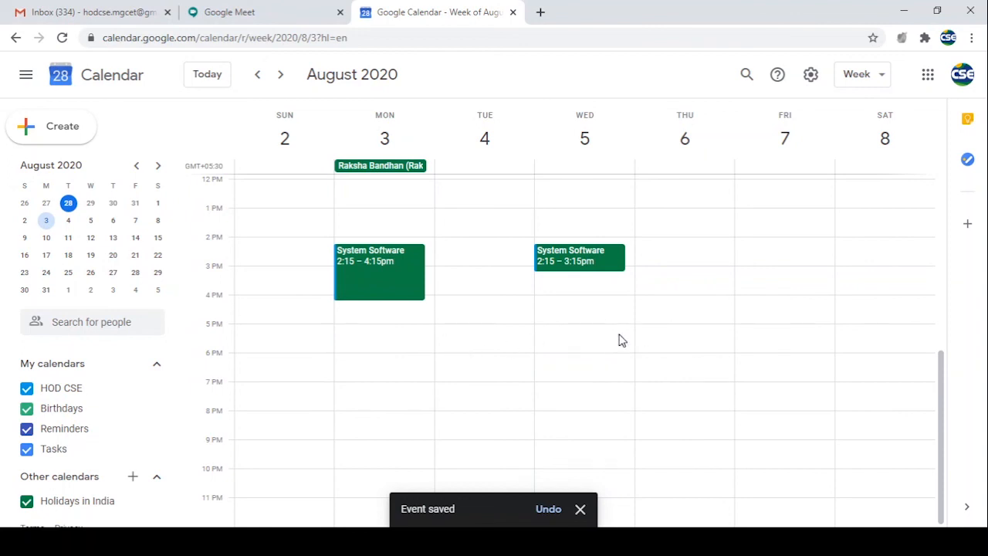
scroll(613, 347, "up", 4)
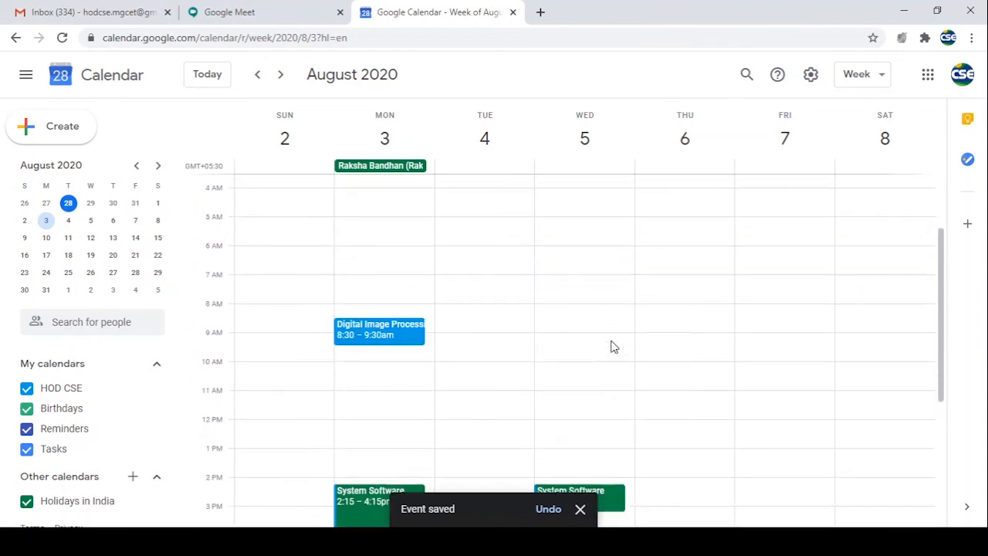
scroll(614, 347, "down", 1)
scroll(614, 346, "down", 2)
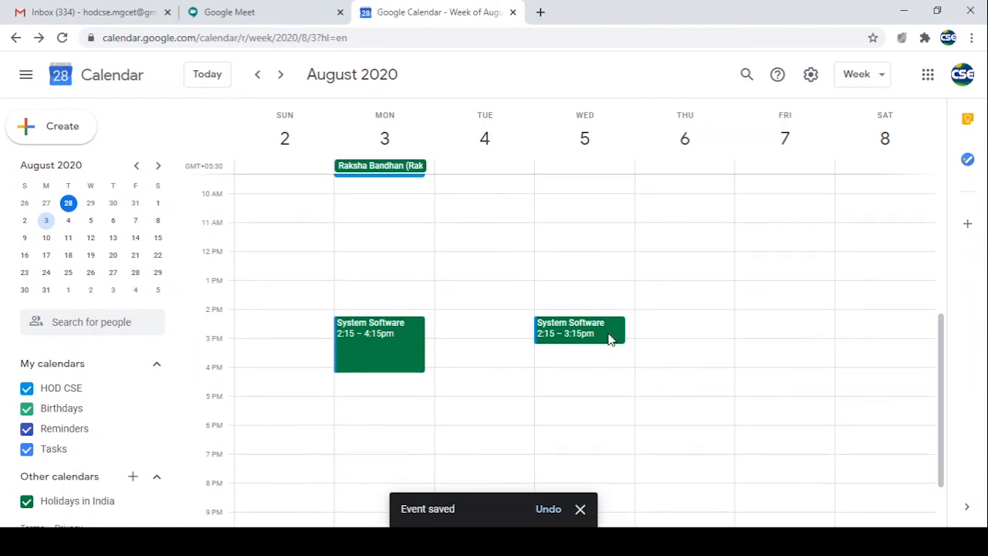
scroll(548, 346, "up", 6)
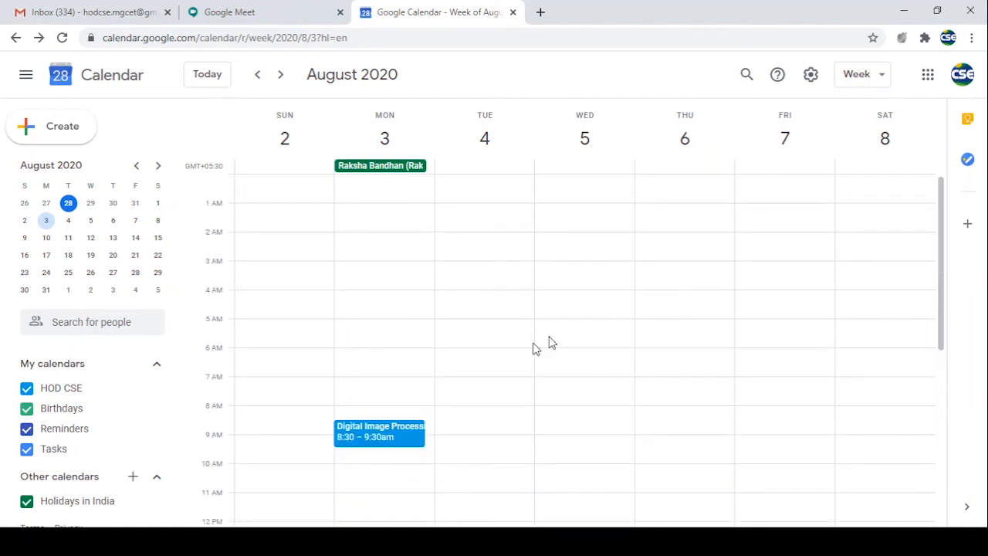
left_click(364, 436)
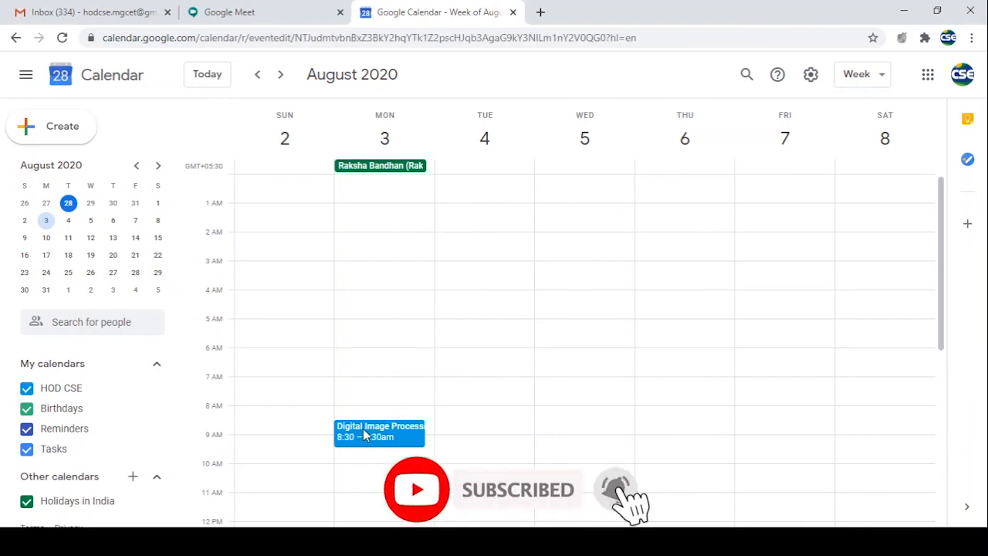